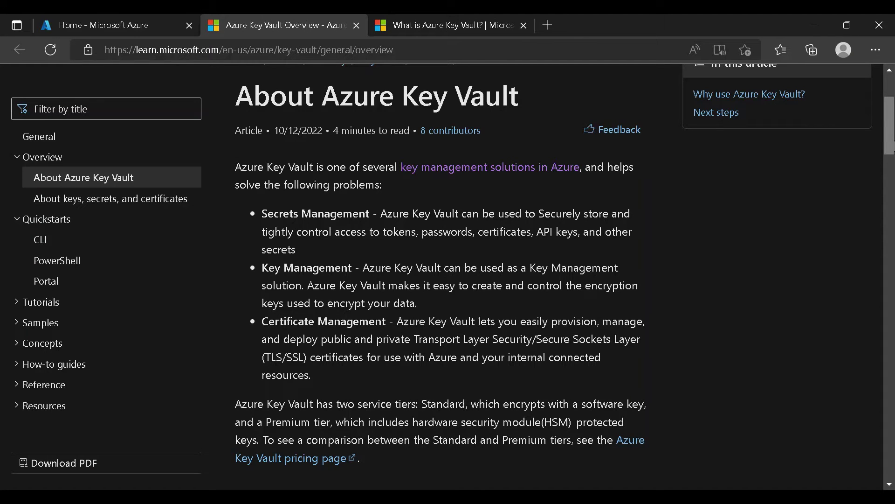
Step: Read the Azure Key Vault overview on why to use it, and the basic concepts page's administrator diagram and roles table
drag(891, 147, 891, 199)
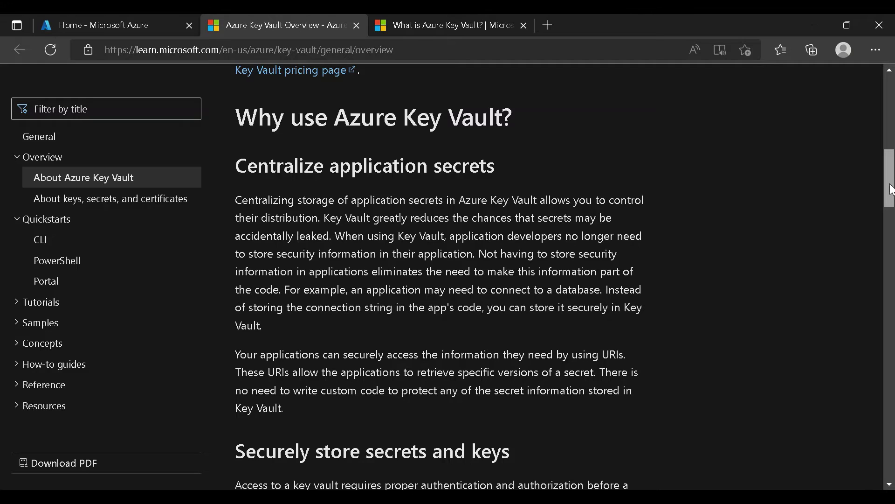
scroll(892, 203, down, 2)
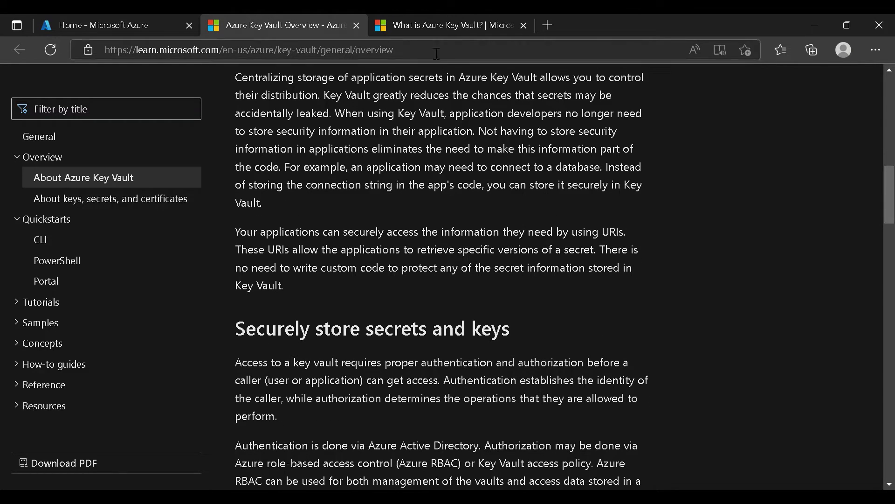
click(429, 26)
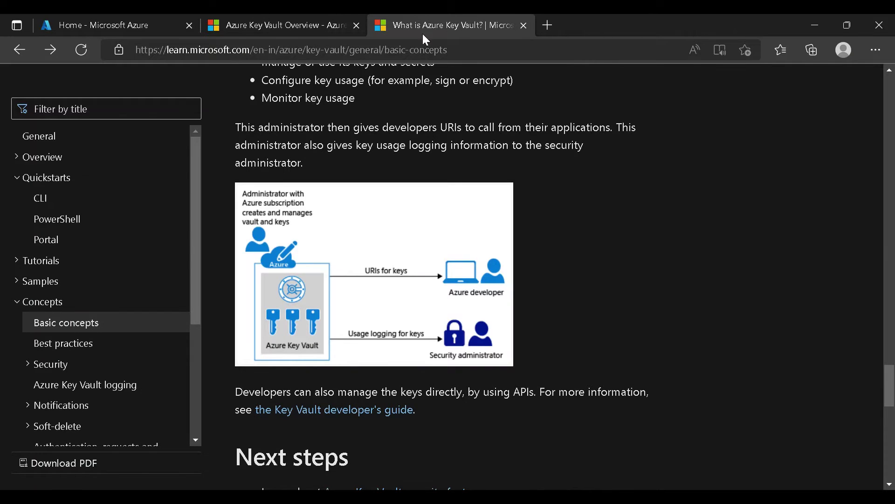
mouse_move(409, 230)
drag(892, 377, 893, 329)
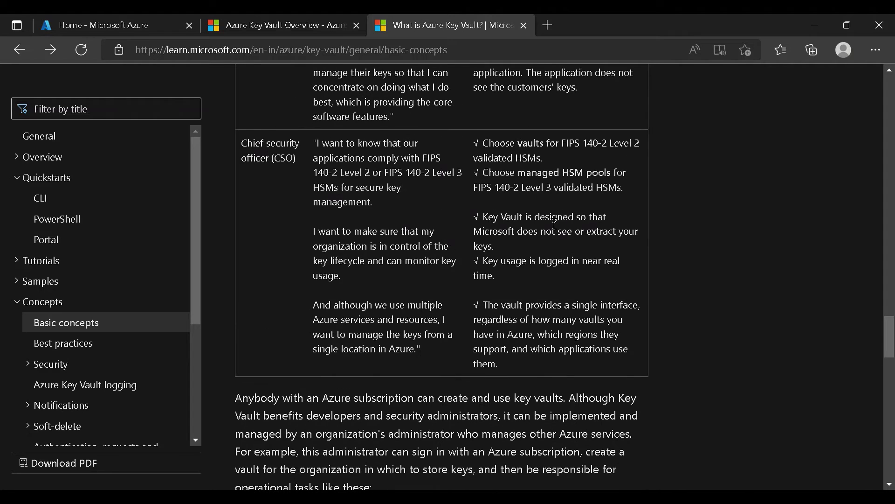
Step: Switch to the Azure portal, search for "key va" and open the Key vaults service
click(97, 19)
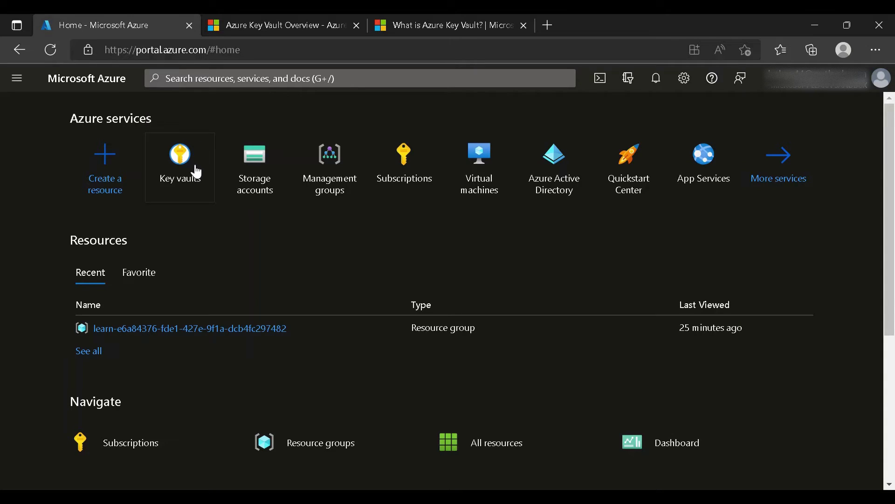
mouse_move(197, 172)
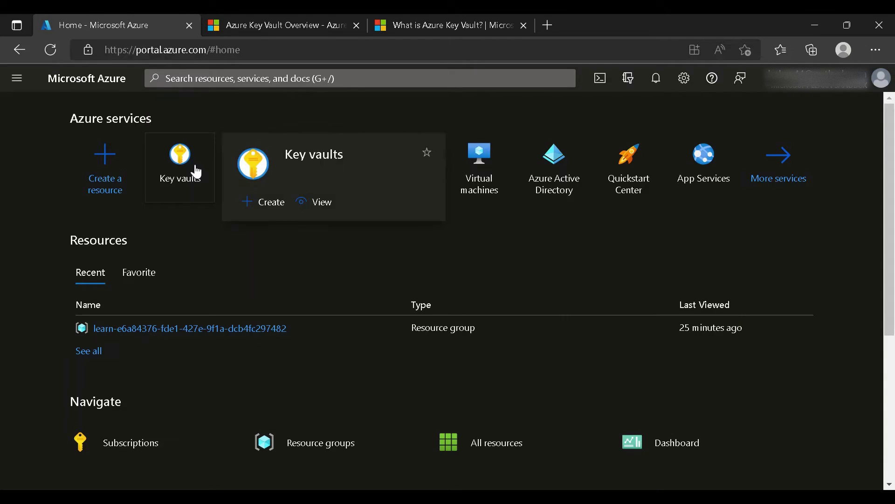
click(246, 88)
text(key)
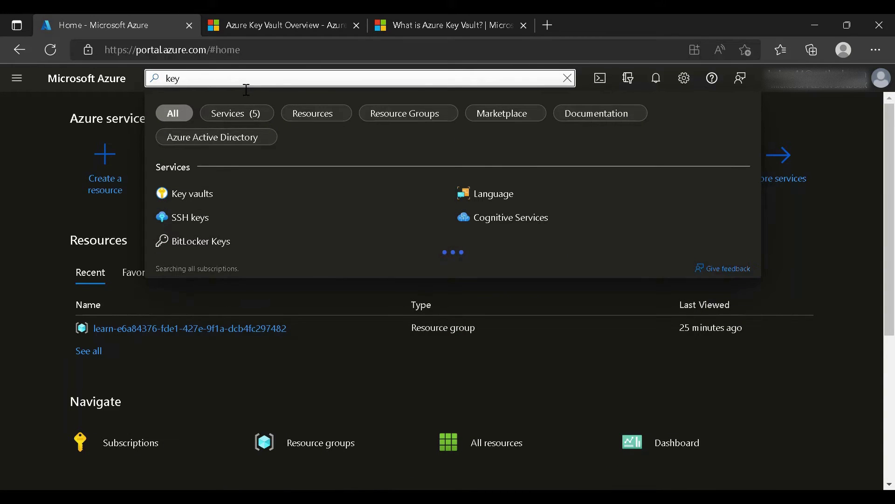
text( va)
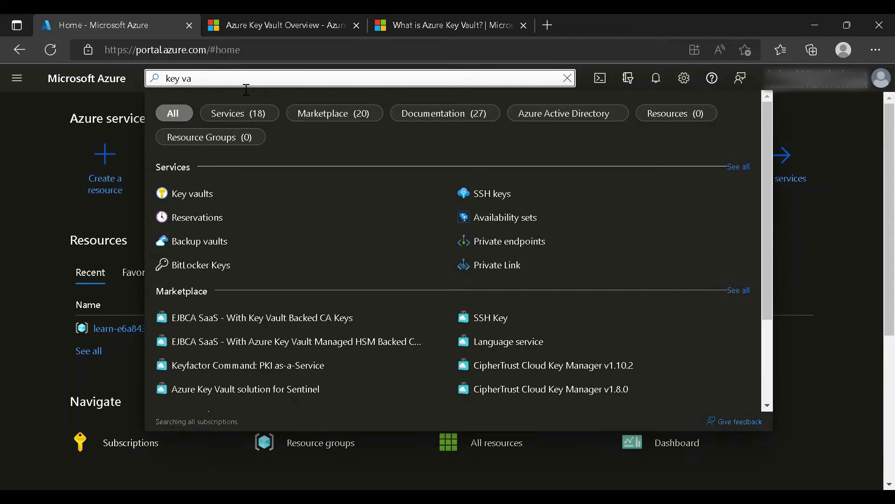
click(217, 194)
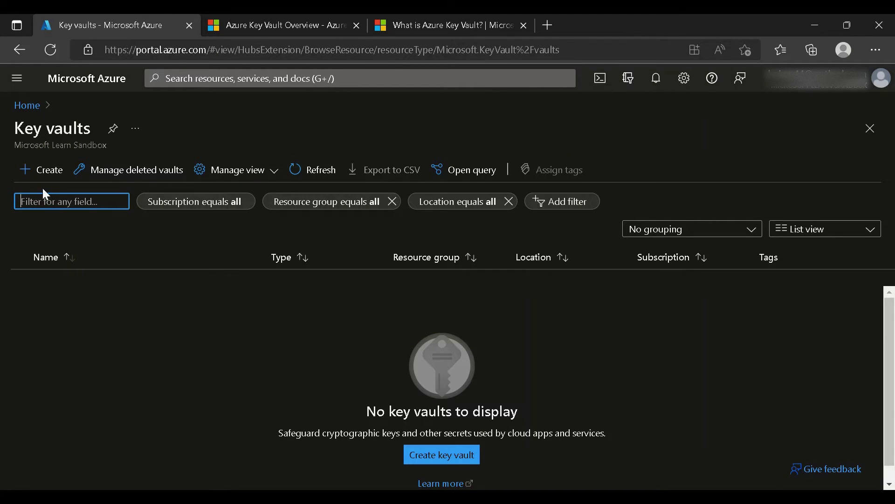
Step: Start creating a key vault and assign it to the existing resource group learn-e6a84376-fde1-427e-9f1a-dcb4fc297482
click(49, 179)
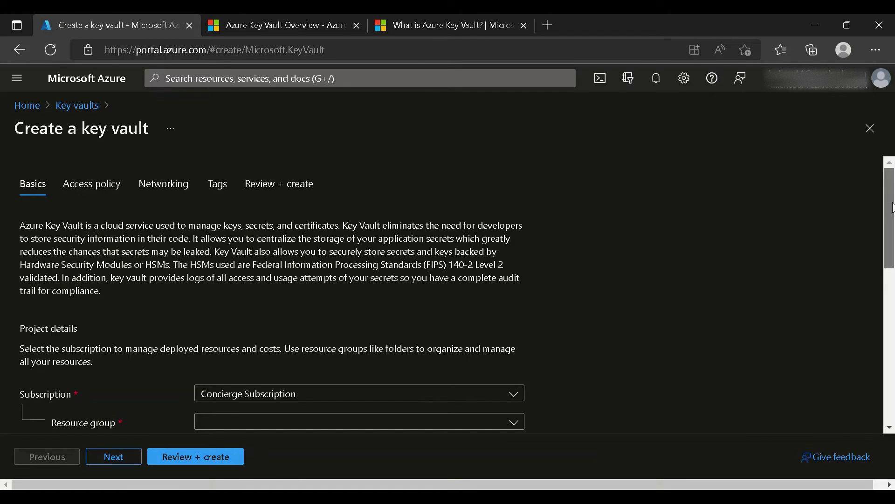
scroll(893, 264, down, 3)
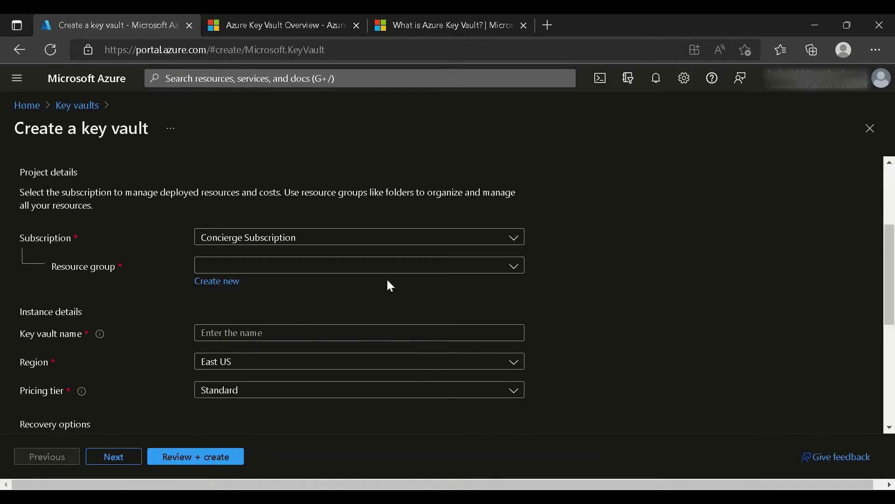
click(305, 267)
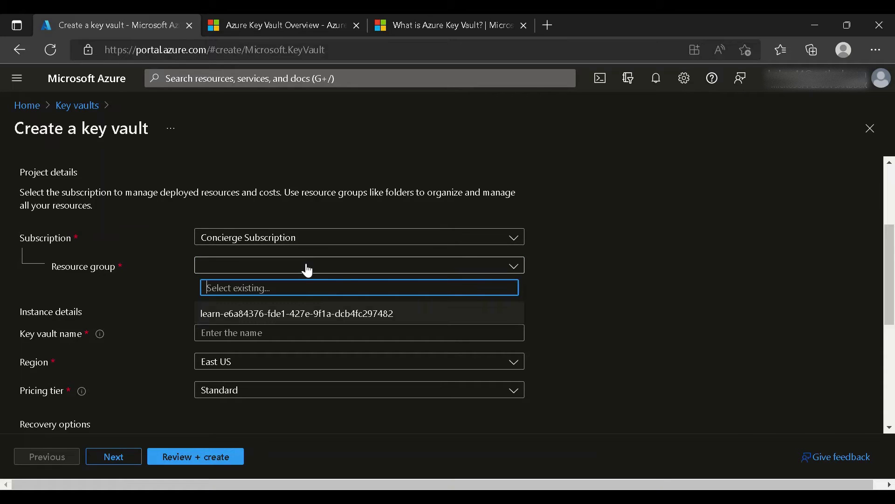
click(303, 322)
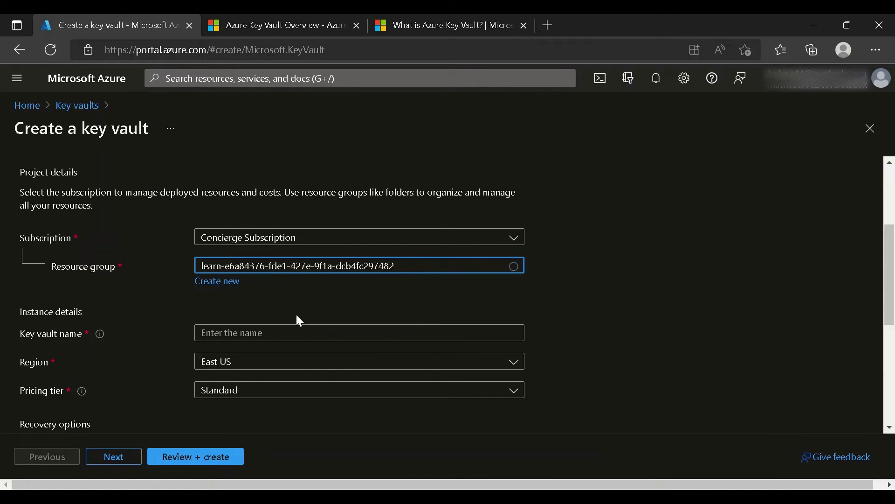
Step: Name the new key vault CloudyKey
click(276, 338)
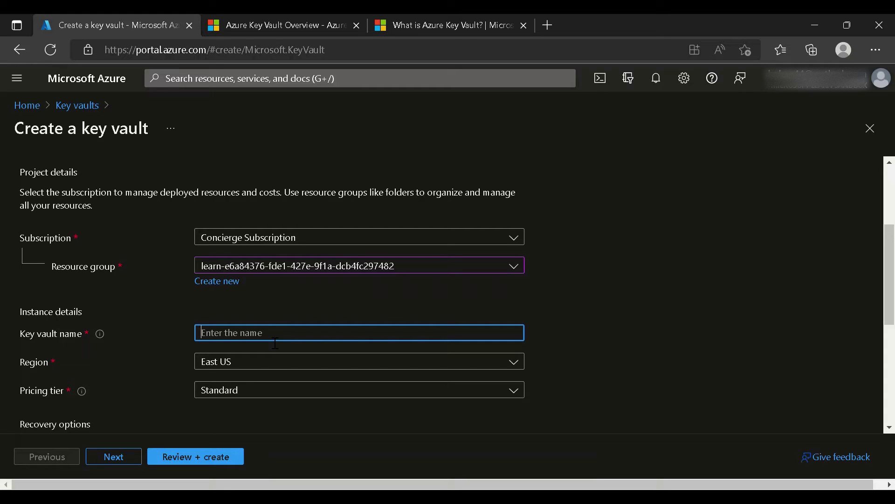
text(K)
key(BackSpace)
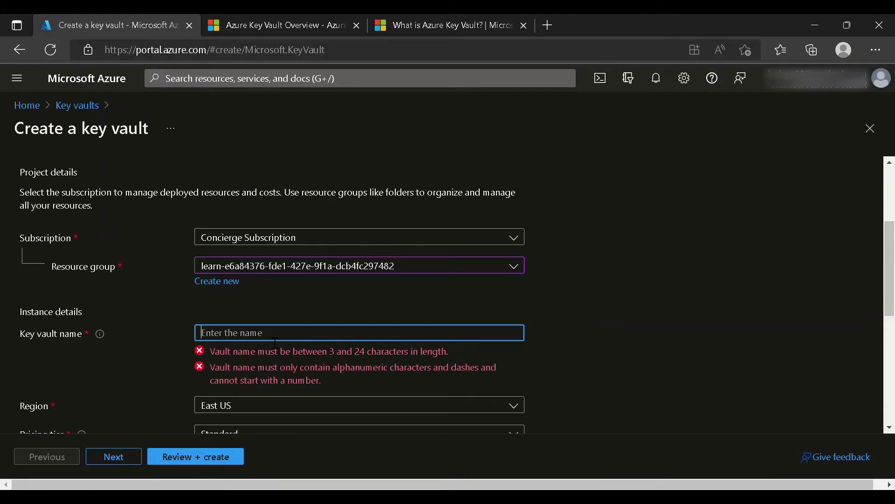
text(Cloudy)
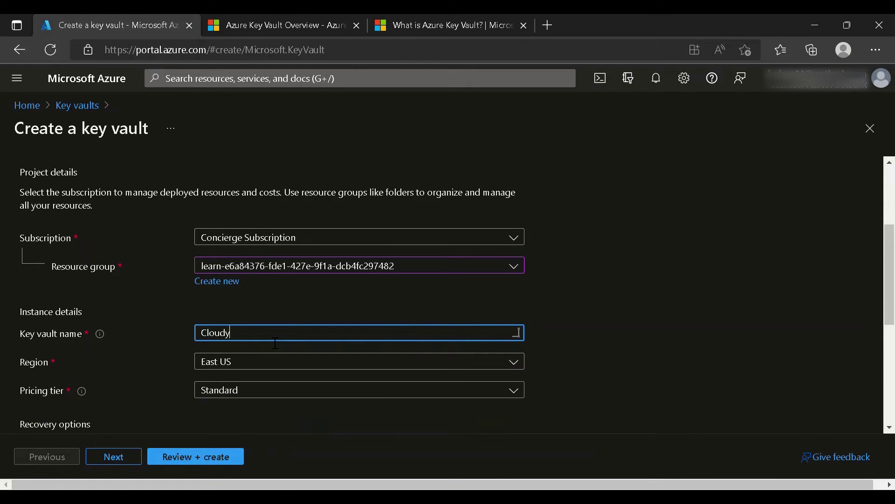
text(Key)
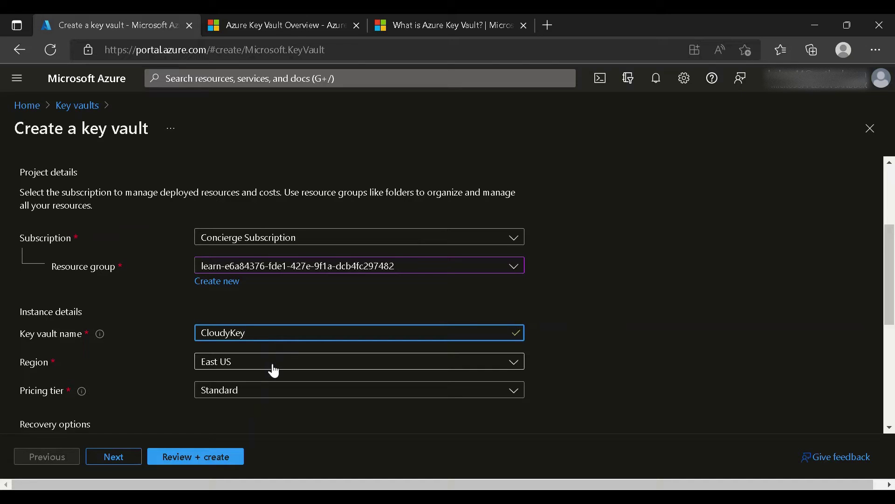
Step: Review the pricing tier choices, the soft-delete and purge protection options, and the vault's configuration summary
drag(891, 266, 892, 326)
click(498, 230)
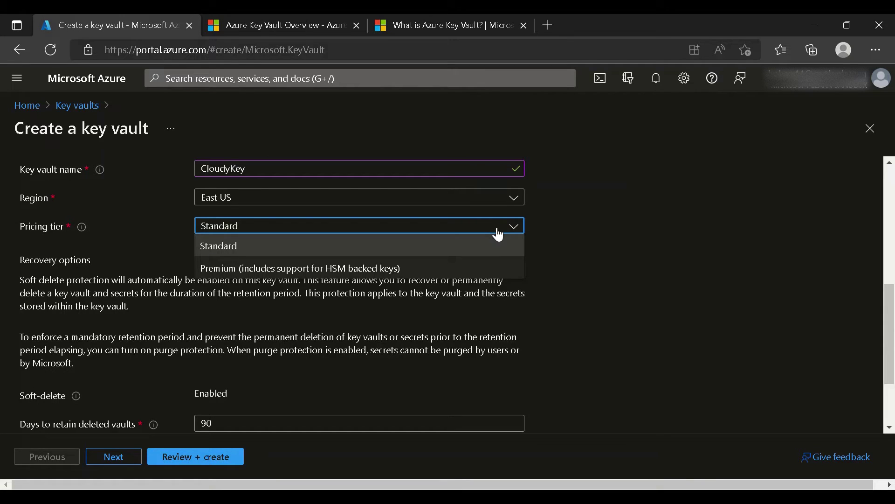
click(498, 232)
drag(892, 305, 892, 346)
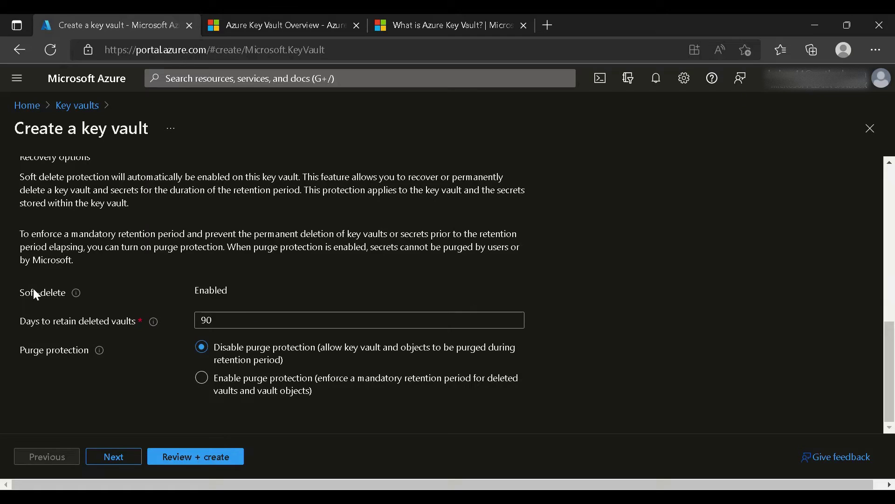
mouse_move(86, 299)
click(180, 460)
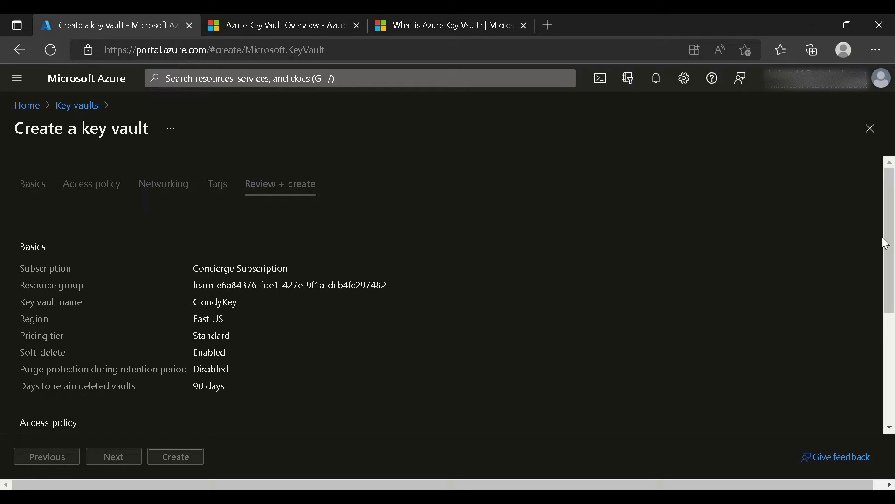
mouse_move(893, 229)
mouse_down()
mouse_move(893, 314)
mouse_move(893, 229)
mouse_up()
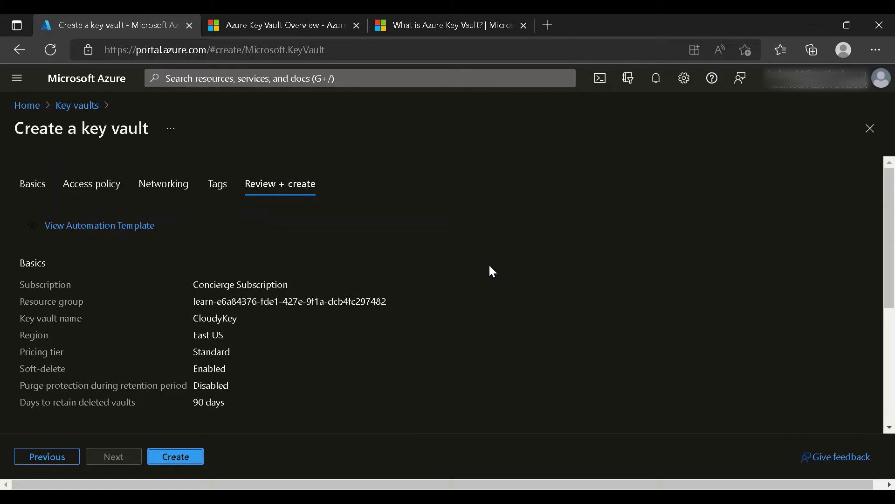
mouse_move(891, 256)
mouse_down()
mouse_move(893, 371)
mouse_move(893, 257)
mouse_up()
Step: Keep Vault access policy as the permission model and allow access for Azure Virtual Machines, Azure Resource Manager and Azure Disk Encryption
click(91, 191)
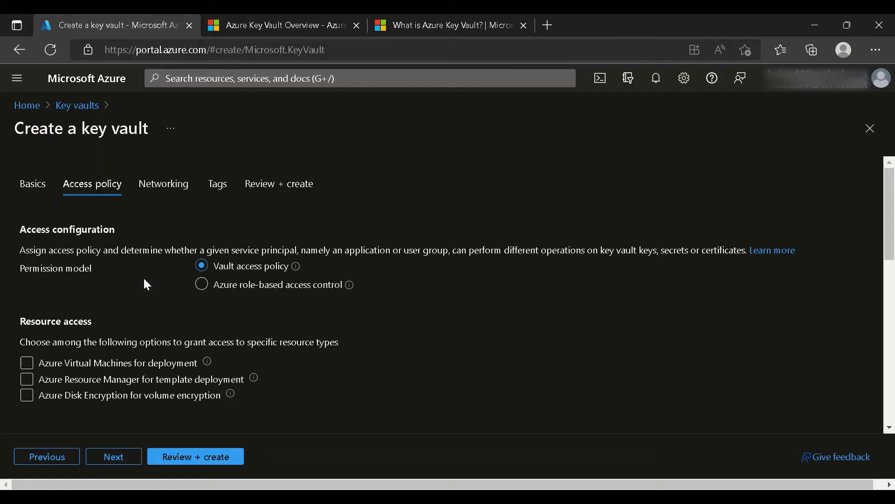
click(202, 285)
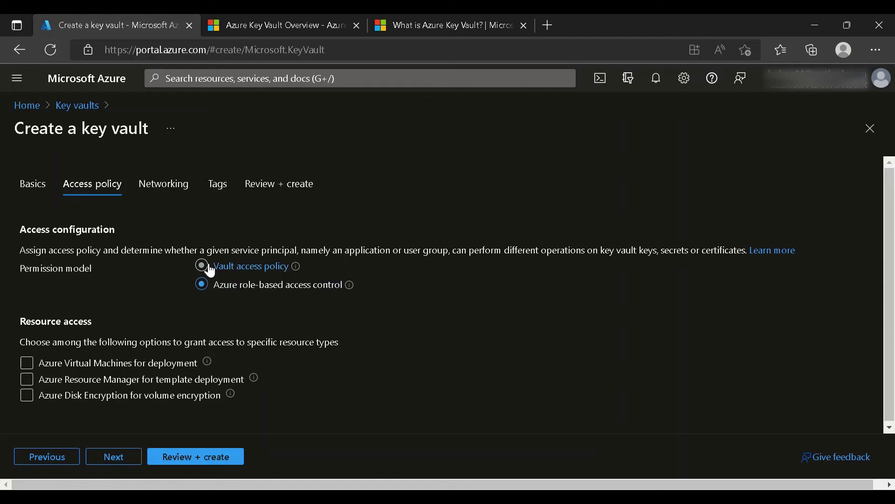
click(211, 270)
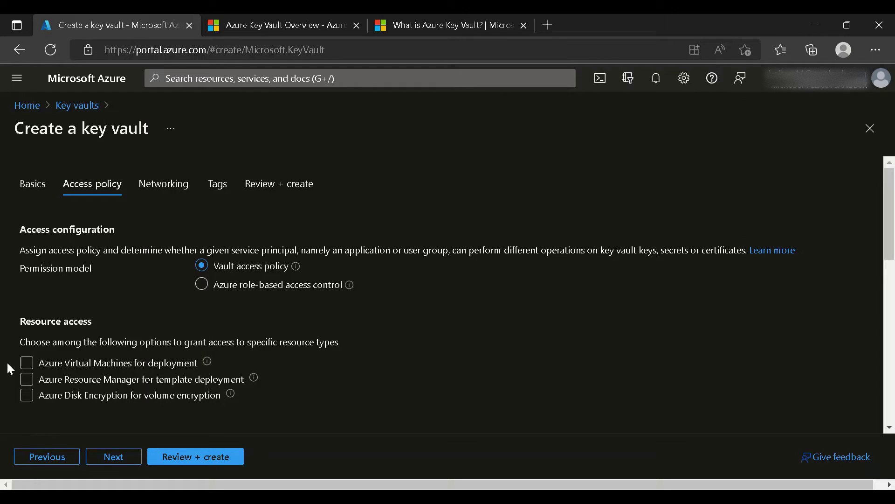
click(33, 369)
click(31, 385)
click(29, 397)
Step: Review the CloudyKey configuration summary and create the key vault
click(174, 461)
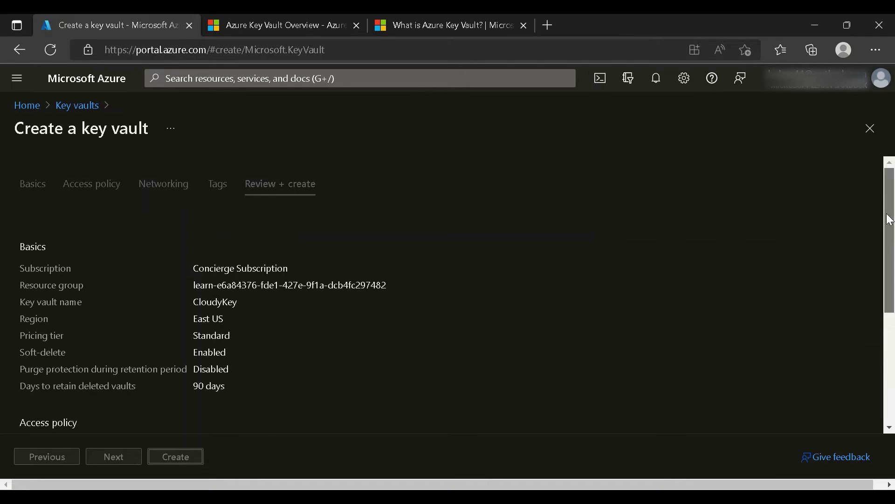
drag(890, 219, 893, 238)
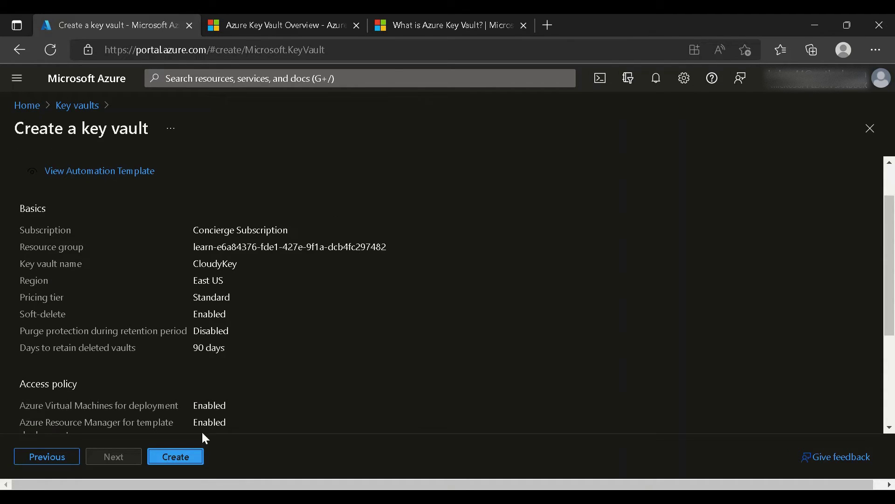
click(194, 463)
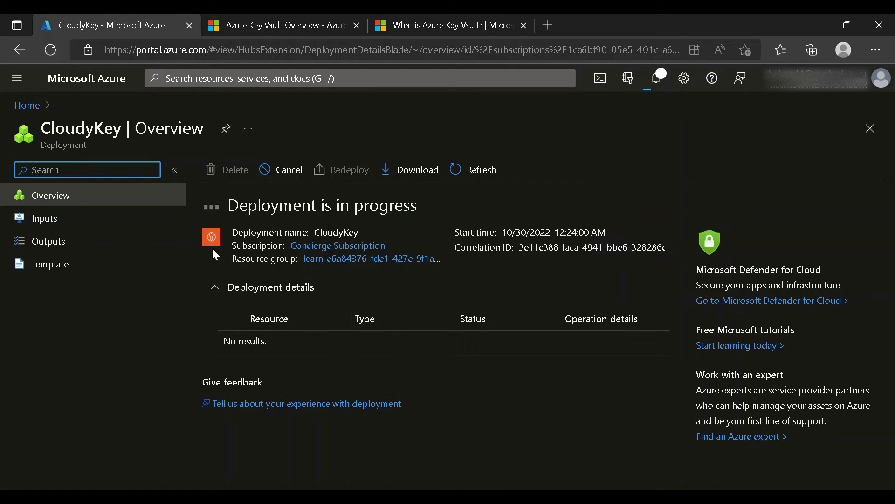
Step: Check the deployment notification, and open the deployed CloudyKey vault to look over its overview and settings
click(657, 80)
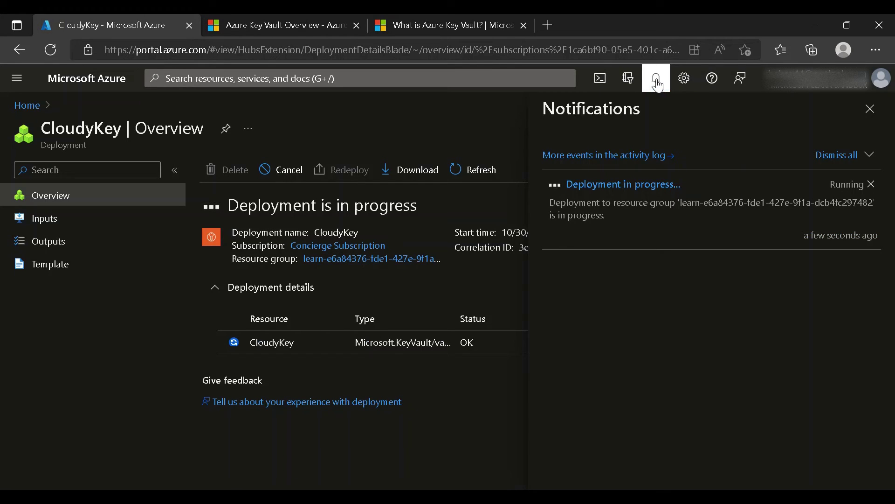
click(657, 81)
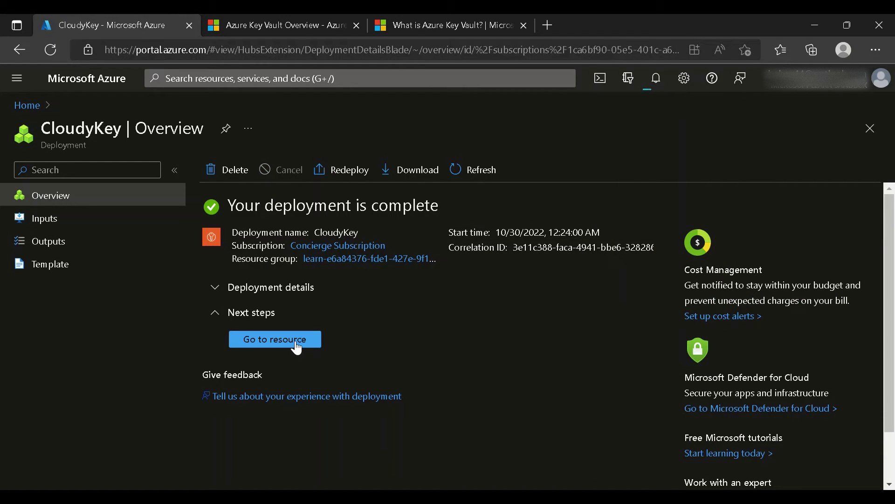
click(294, 344)
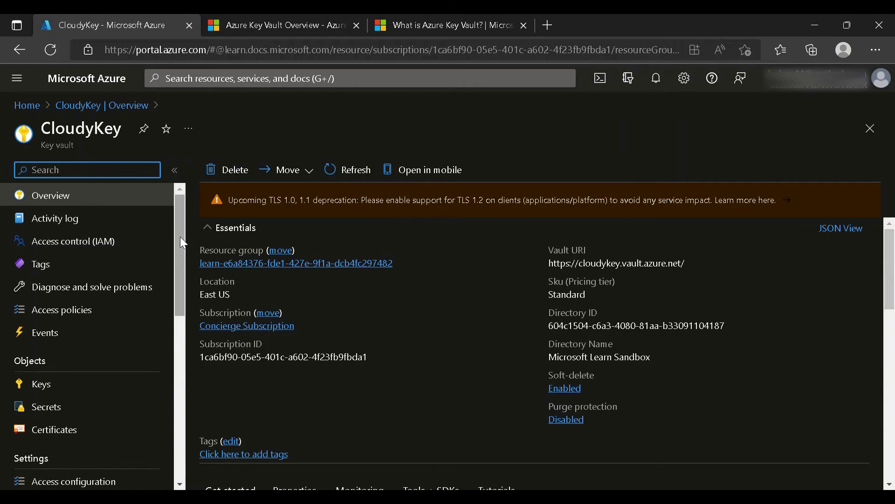
drag(182, 264, 184, 291)
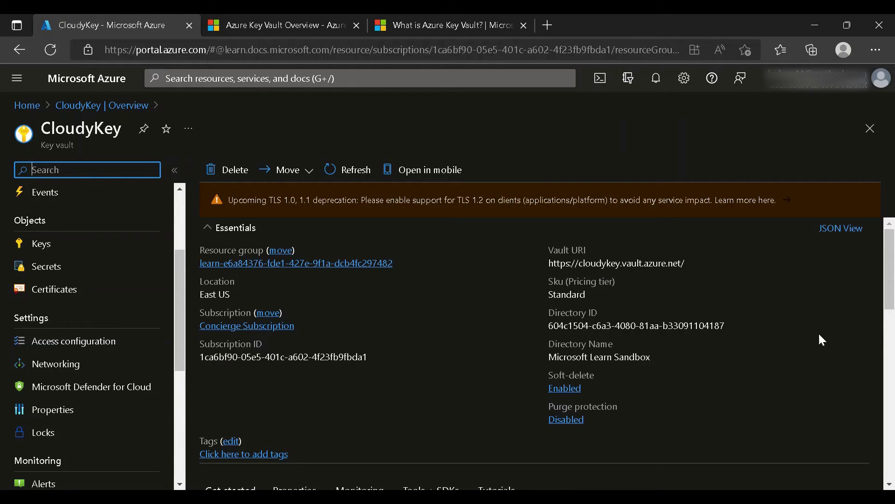
drag(883, 293, 877, 234)
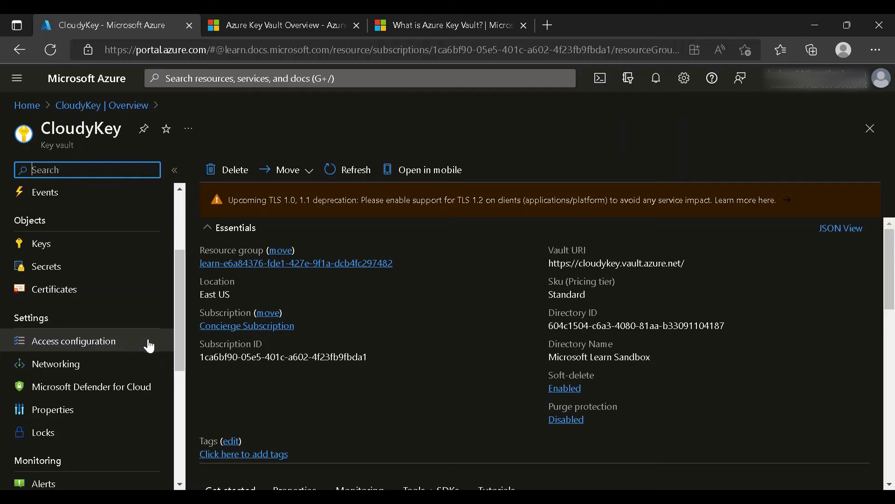
Step: Start generating a key in the vault named cloudyKey1, with key type RSA and an RSA key size of 4096
click(93, 247)
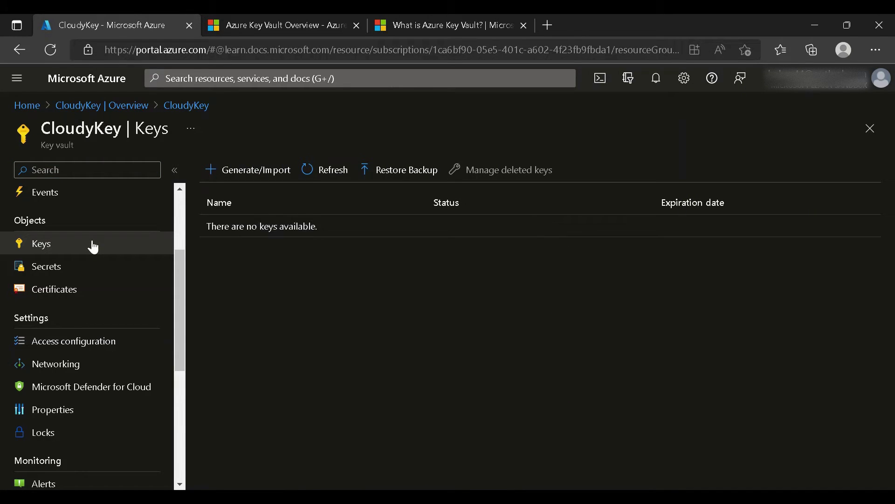
click(269, 180)
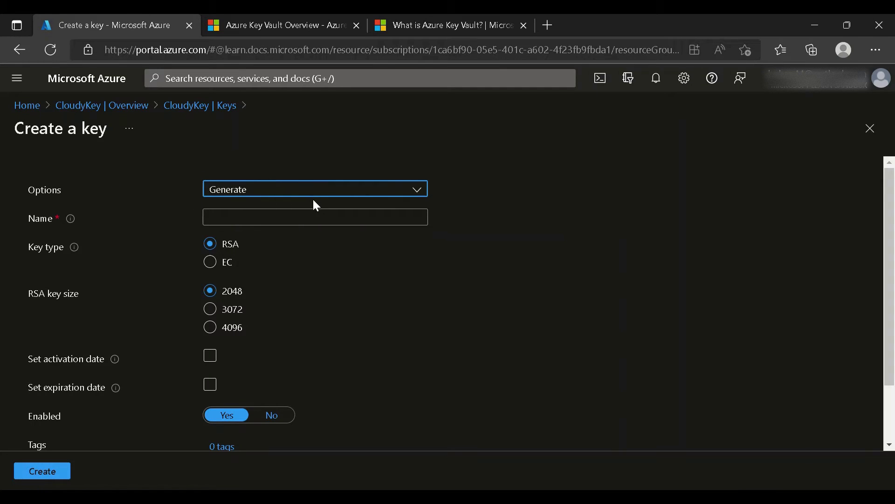
click(349, 195)
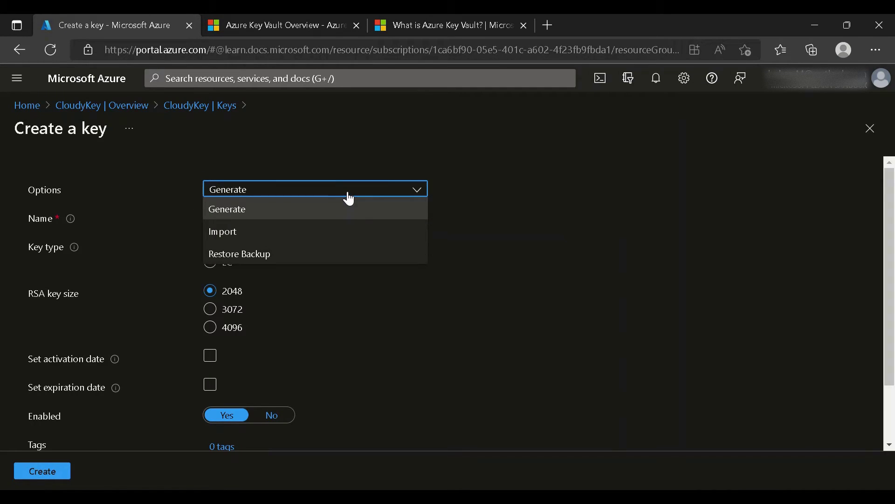
click(349, 195)
click(289, 223)
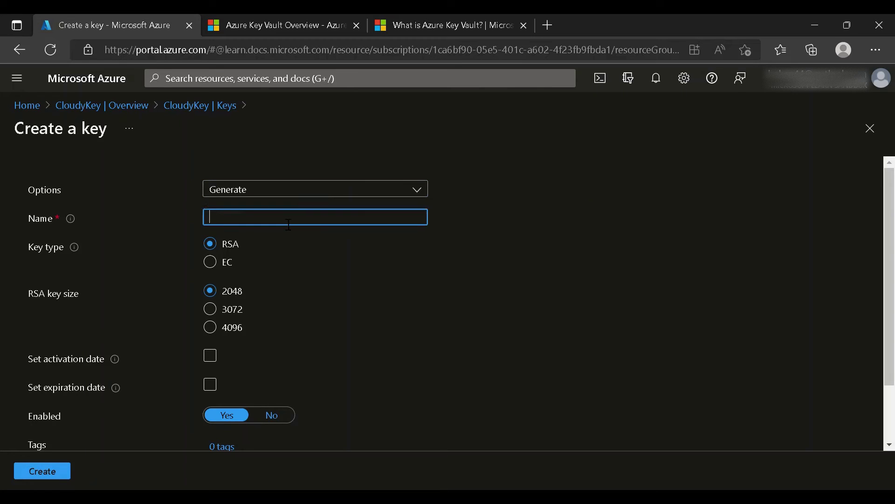
text(cloudyKey1)
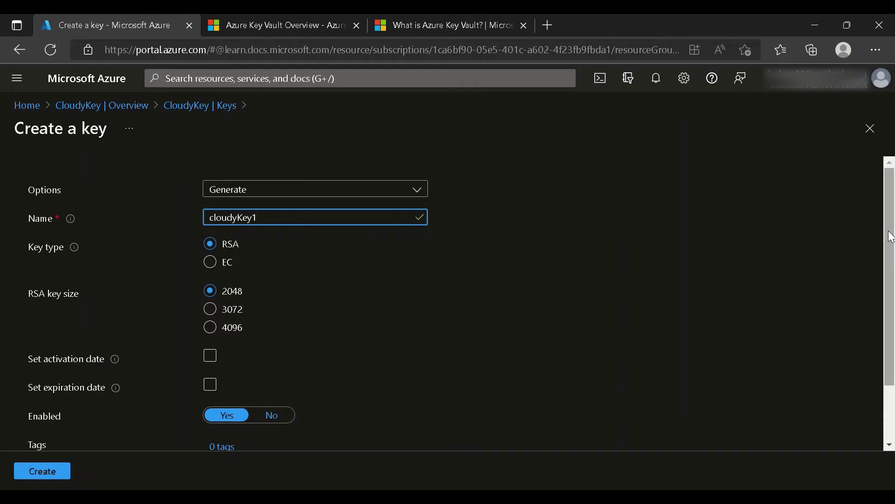
drag(891, 236, 893, 289)
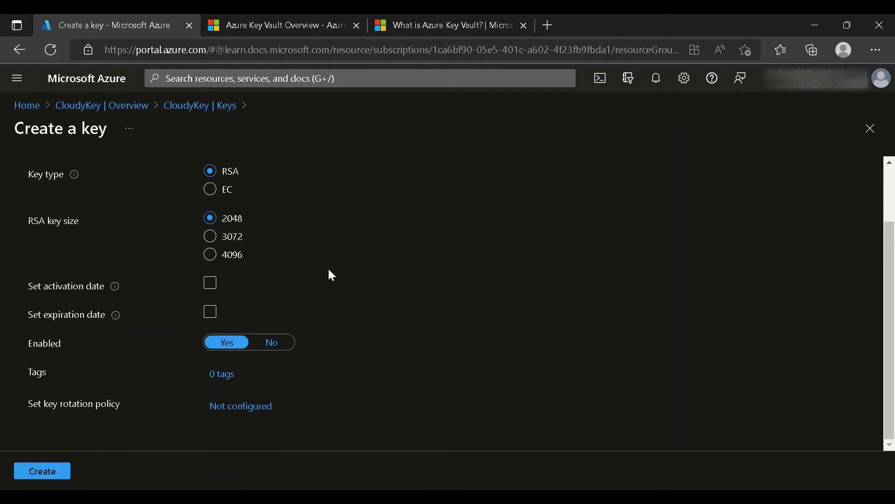
click(214, 256)
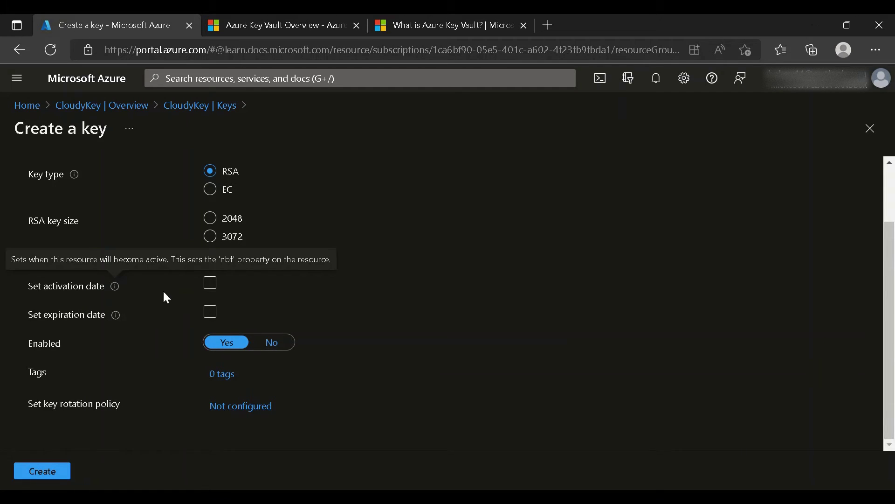
Step: Try the activation date option for the key, and clear it again
click(213, 288)
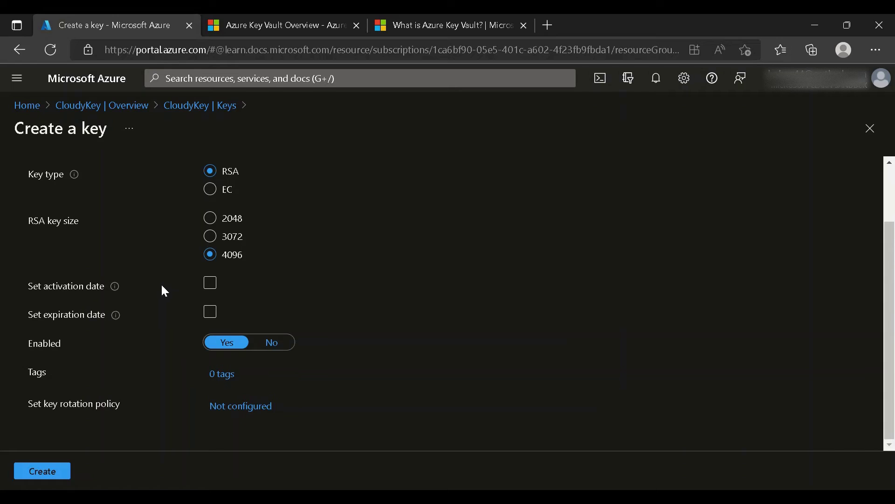
click(213, 287)
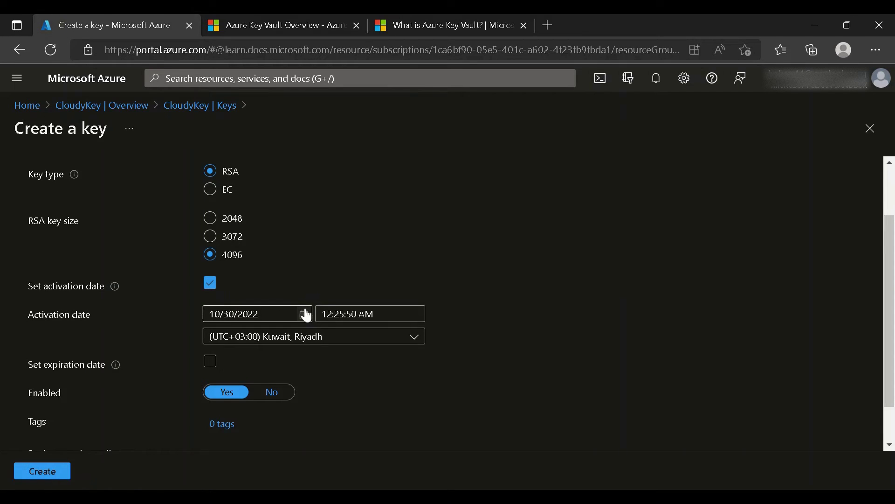
click(219, 284)
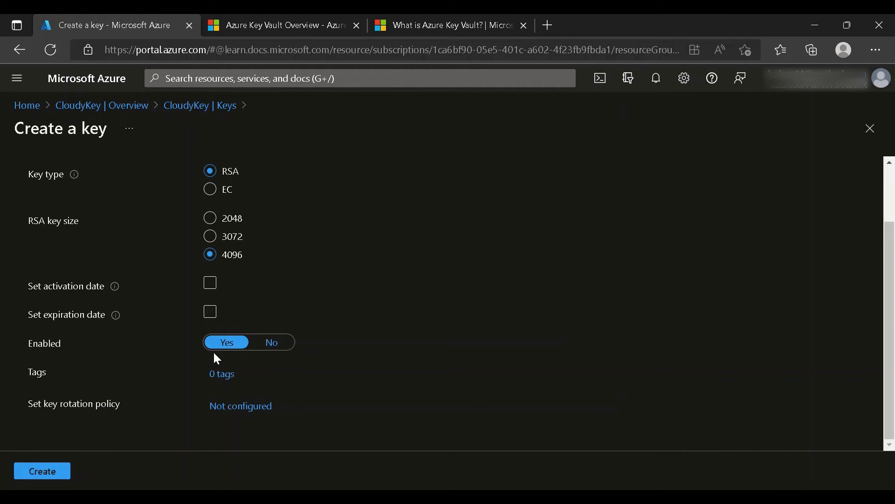
Step: Set the key's Enabled option to No, and create the key after checking its rotation policy settings
click(281, 348)
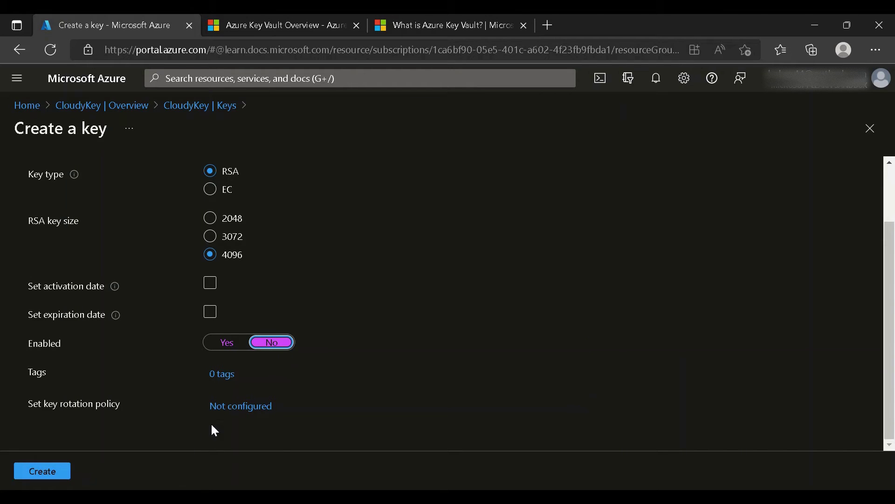
click(247, 415)
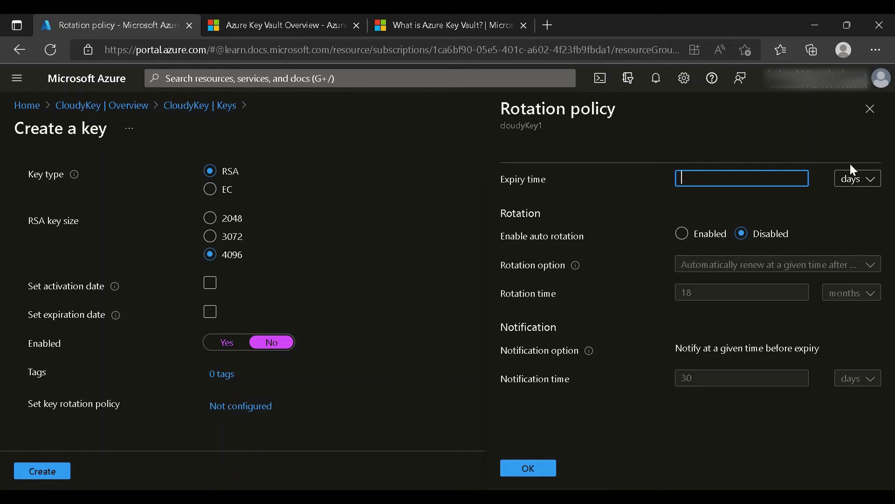
click(870, 109)
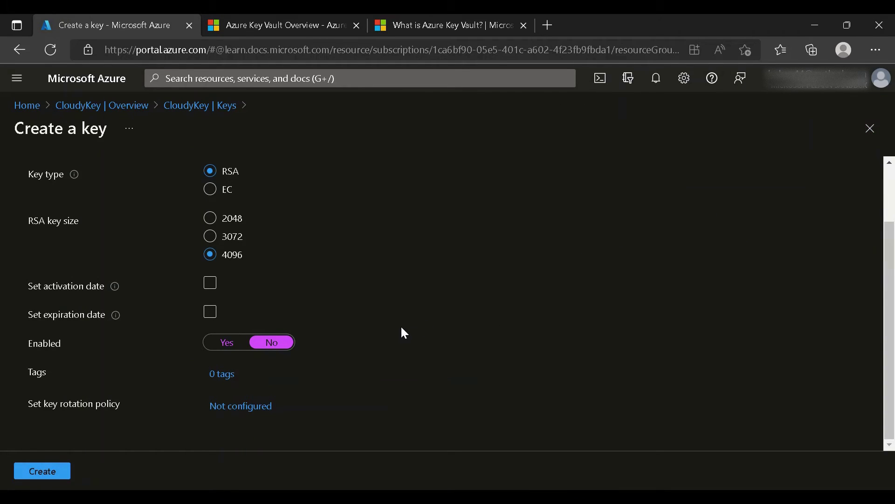
click(44, 472)
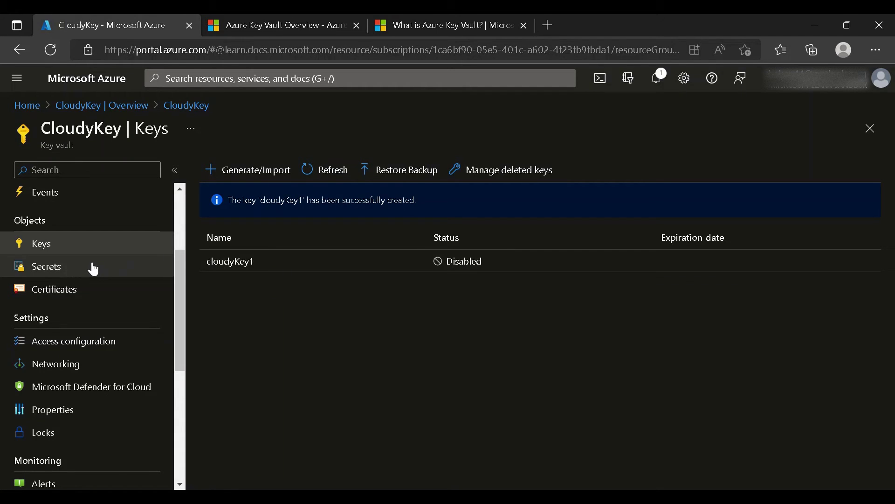
Step: Start a manual secret in the vault named Secreat1, and enter its secret value
click(93, 269)
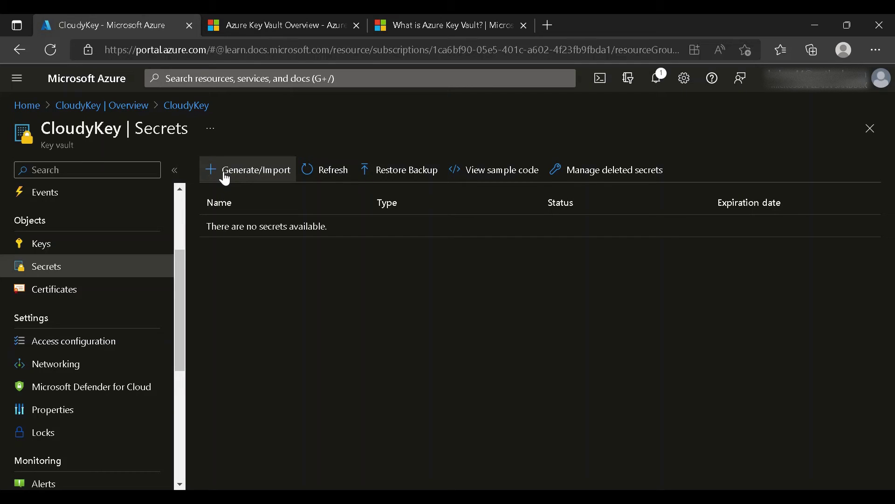
click(225, 173)
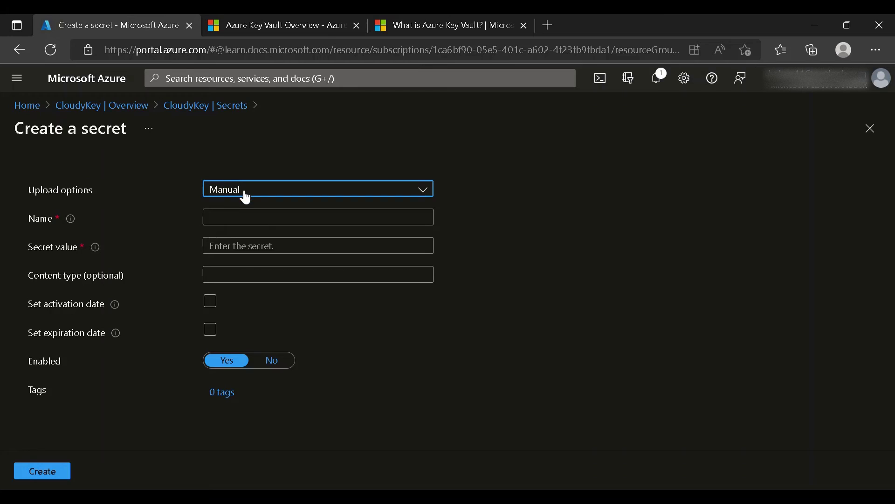
click(245, 196)
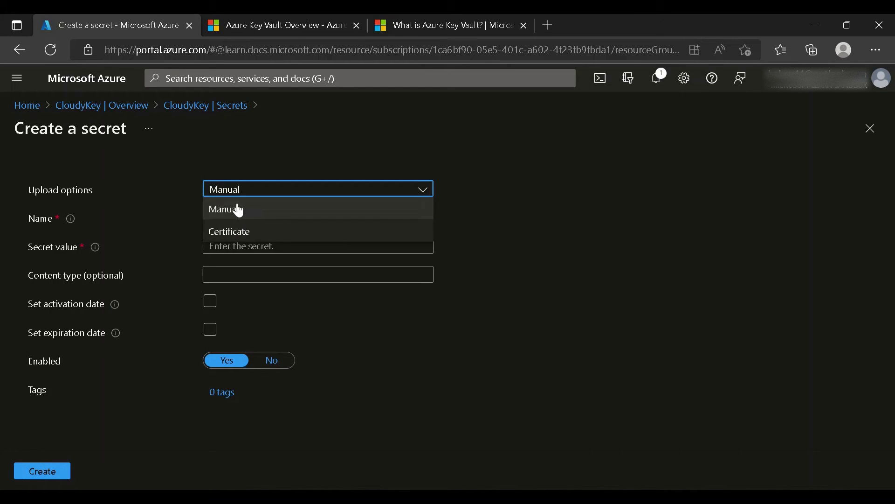
click(240, 210)
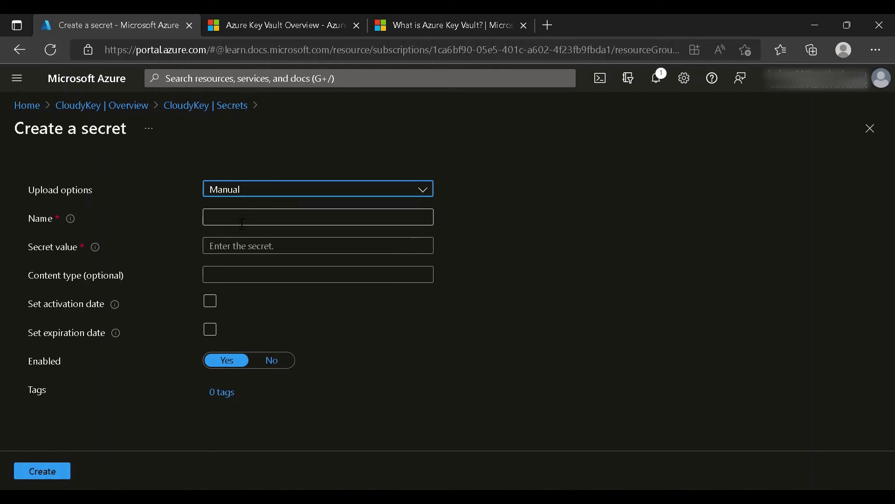
click(242, 223)
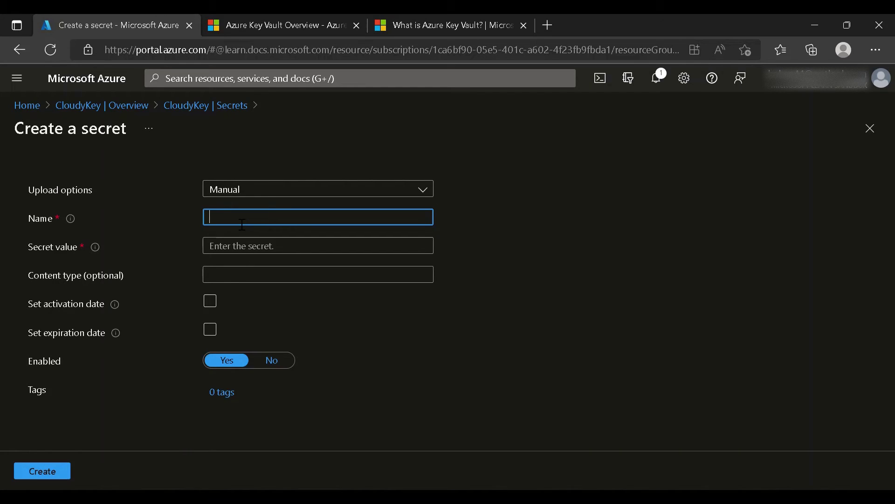
text(Secreat1)
click(242, 252)
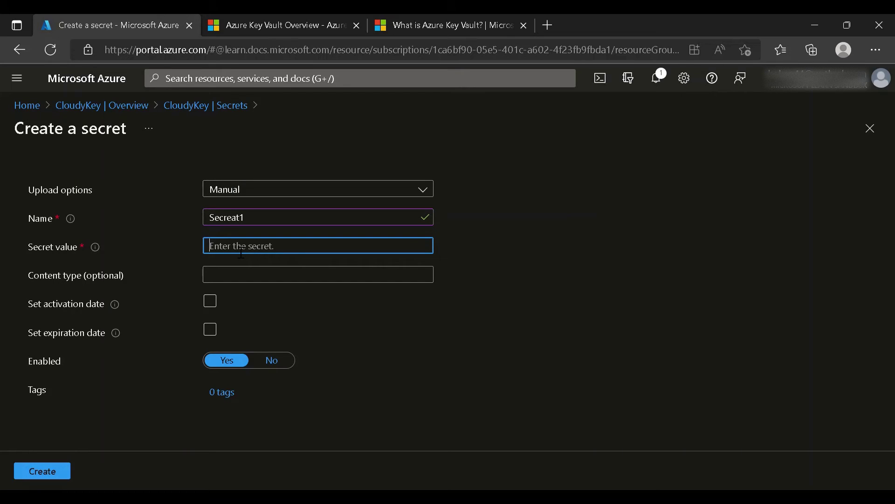
text(••••••••)
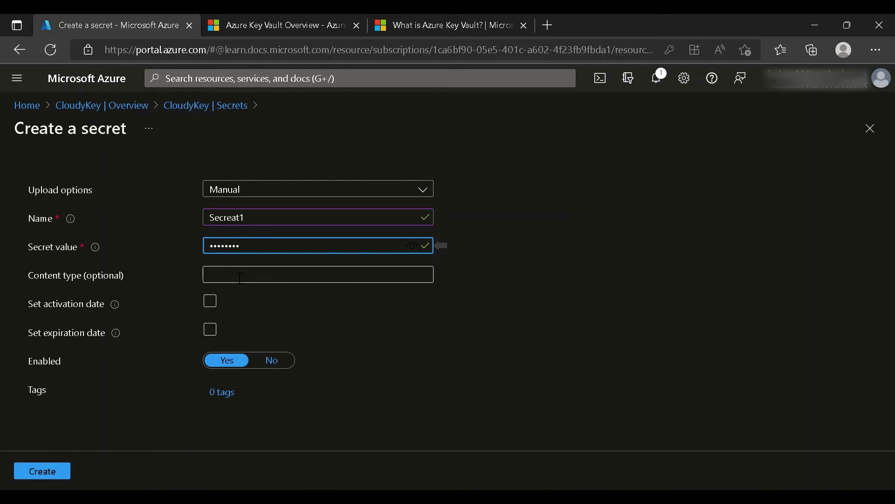
Step: Try the activation and expiration date options for the secret, and clear both again
click(231, 306)
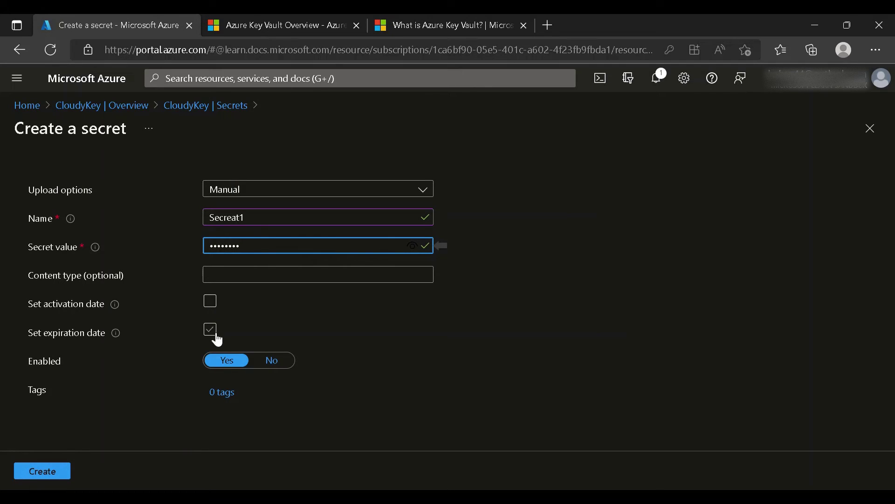
click(215, 307)
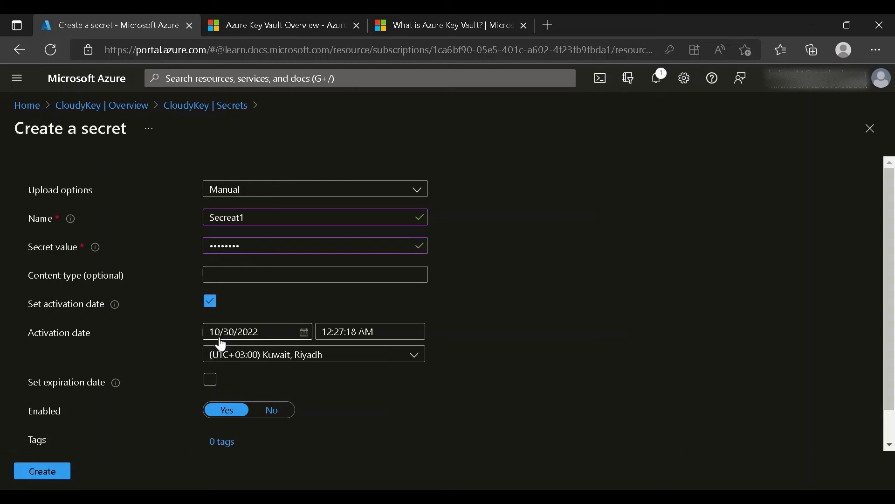
click(211, 302)
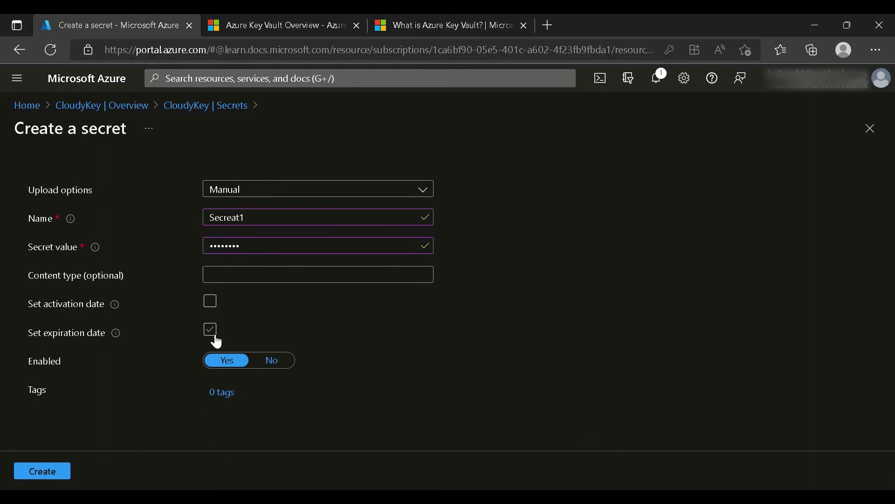
click(214, 335)
click(217, 334)
Step: Keep the secret's Enabled option at Yes and create the secret
click(272, 363)
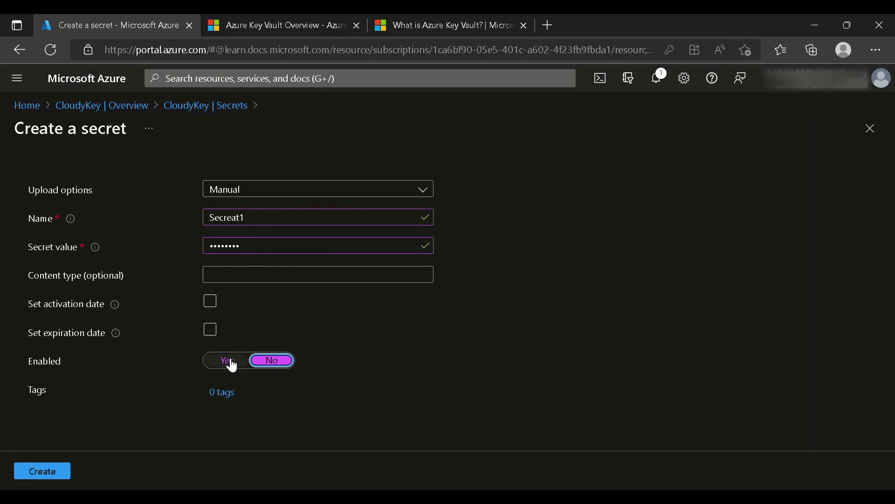
click(232, 363)
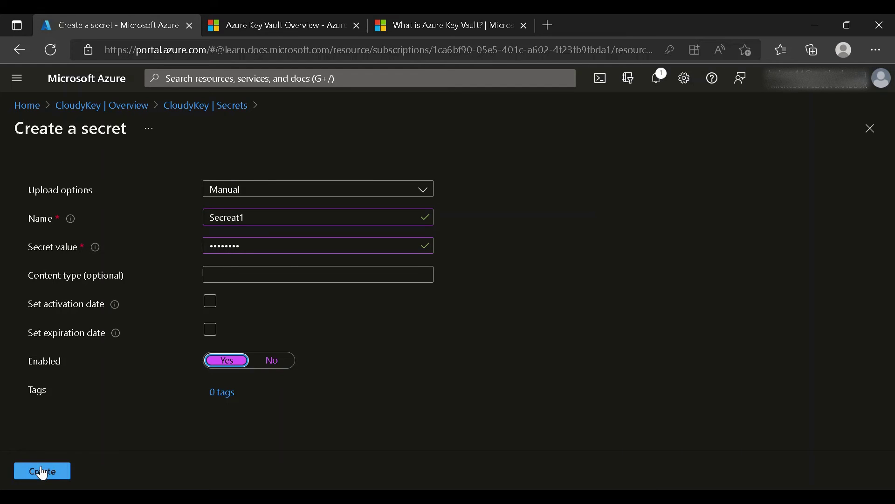
click(61, 472)
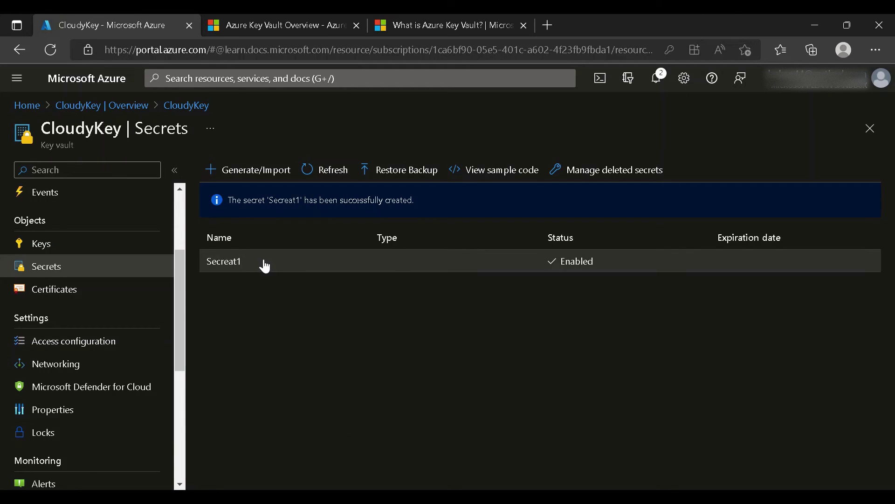
Step: Open the current version of Secreat1 and copy its secret value
click(265, 266)
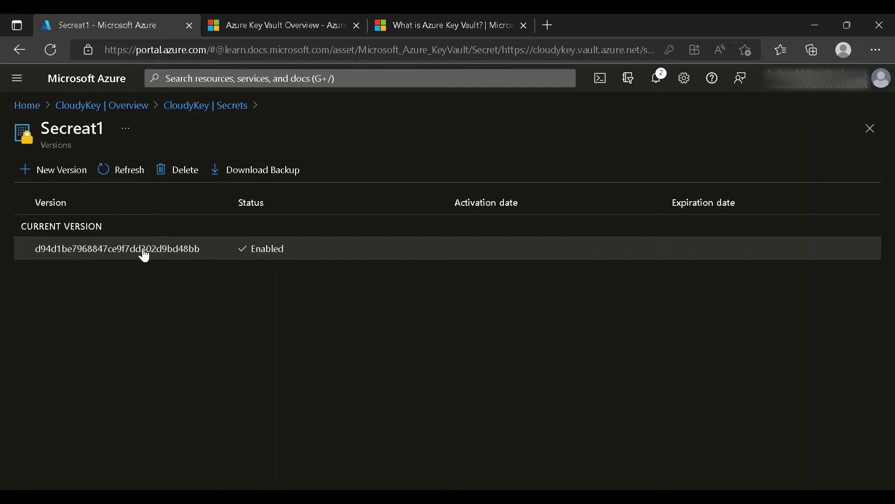
click(144, 255)
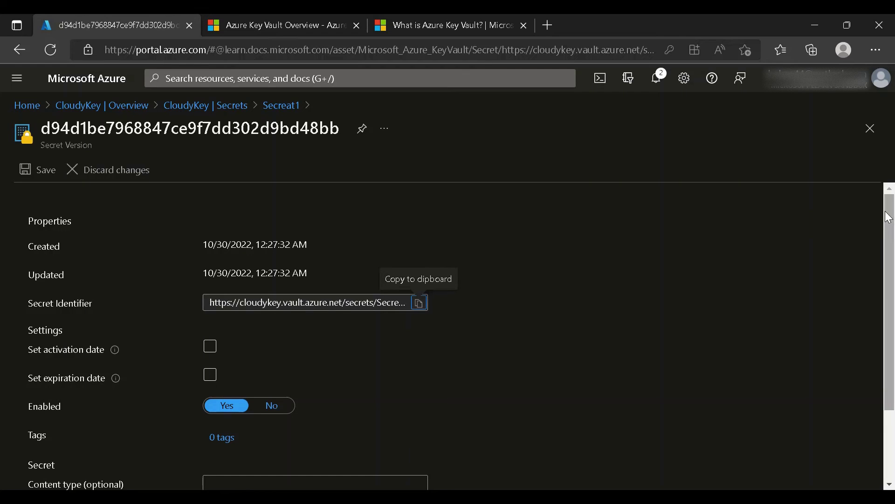
drag(890, 240, 892, 286)
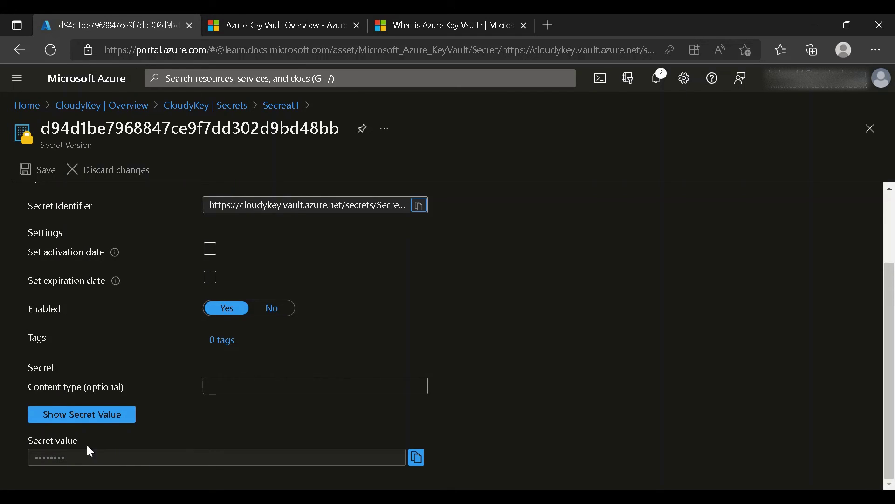
click(418, 458)
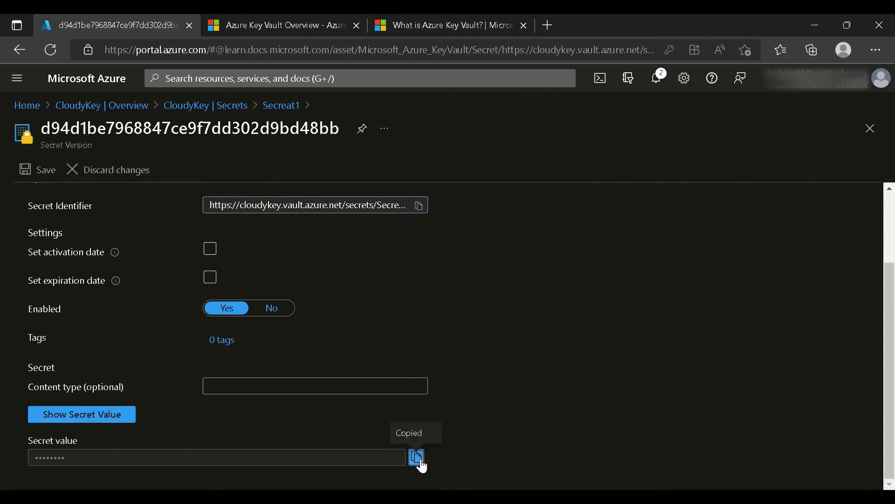
Step: Reveal and hide the secret value, and return to the vault's list of secrets
click(117, 422)
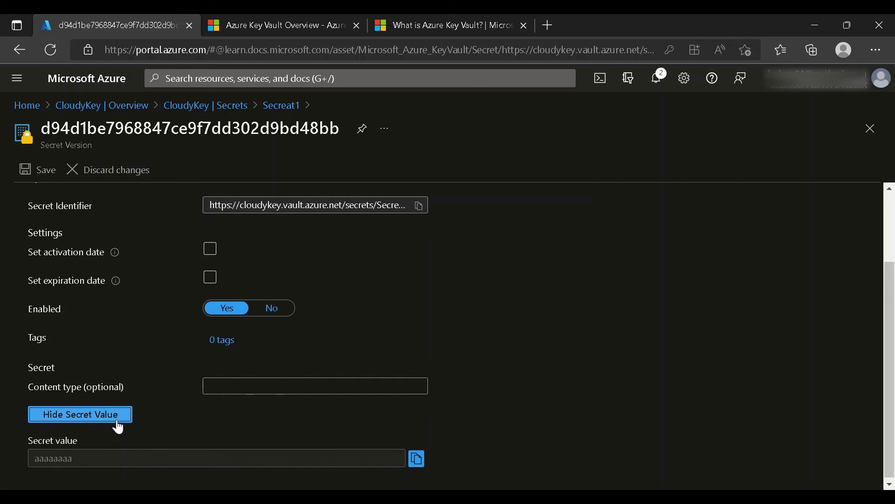
click(107, 422)
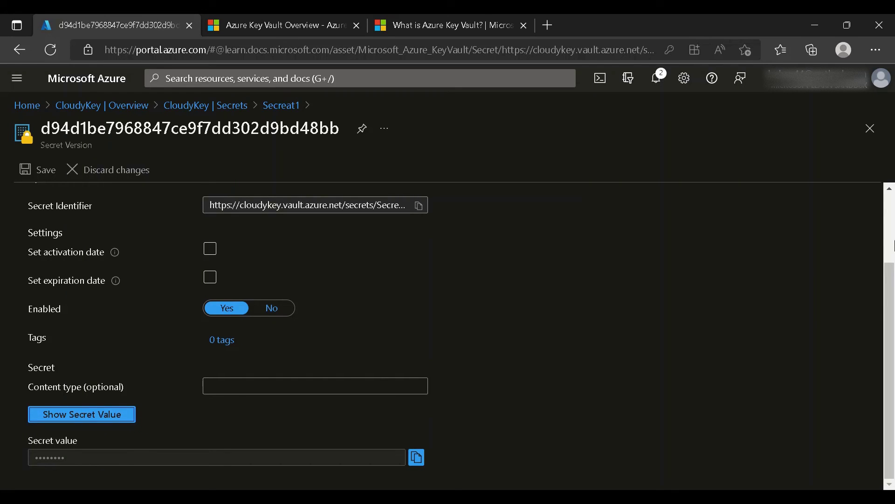
click(873, 130)
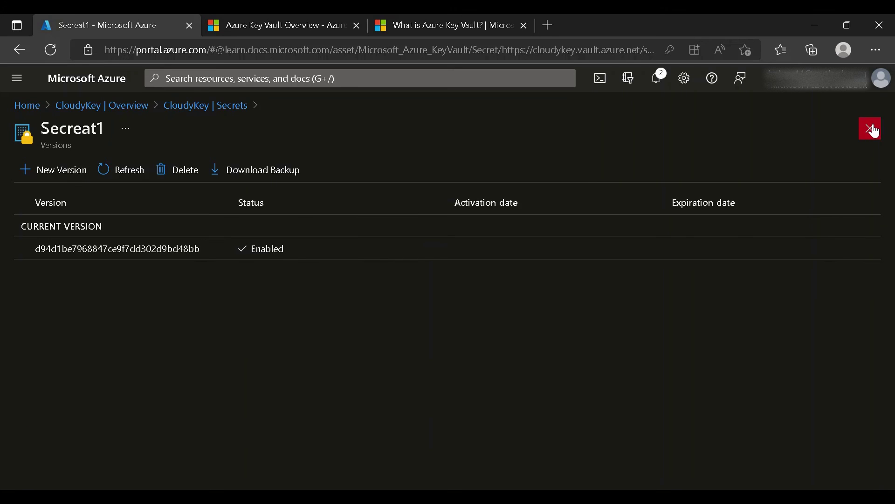
click(234, 106)
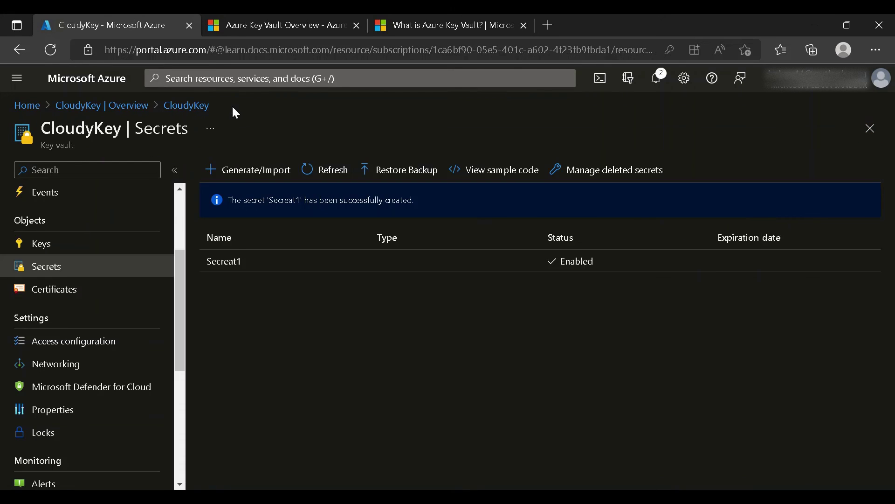
Step: Review the vault's permission model and resource access options in its access configuration, and open its existing access policies
click(152, 352)
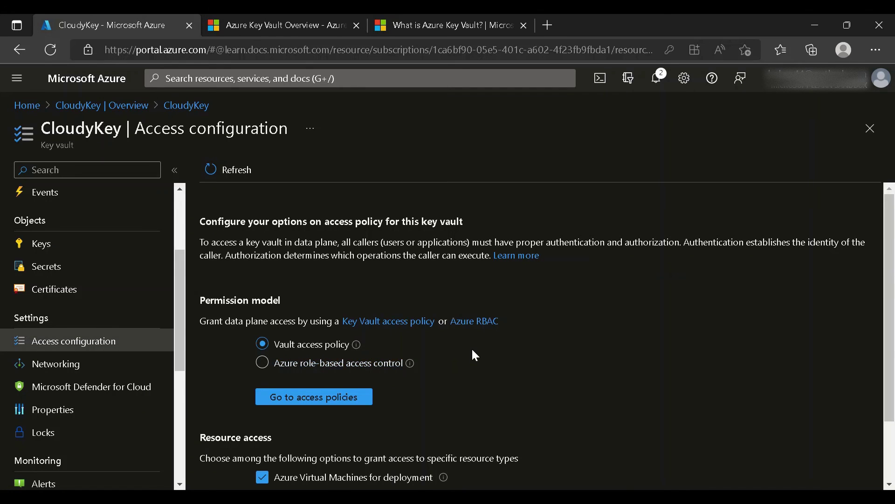
drag(894, 229, 791, 282)
click(771, 297)
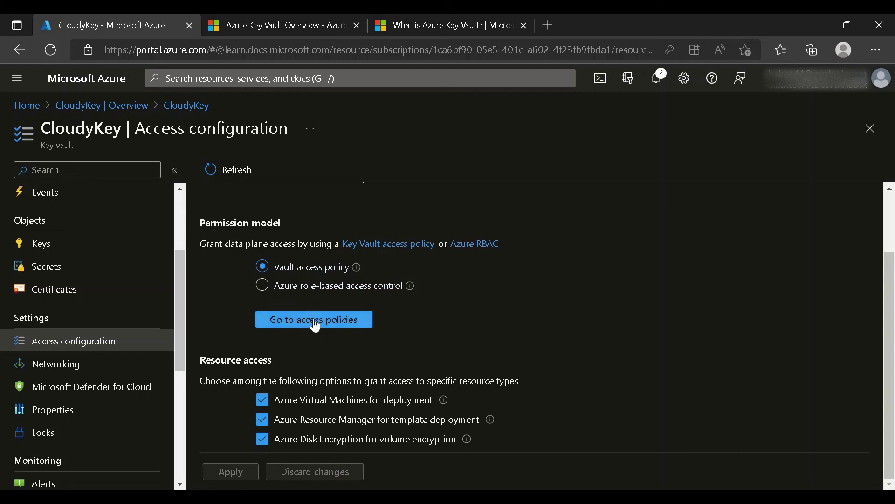
click(298, 324)
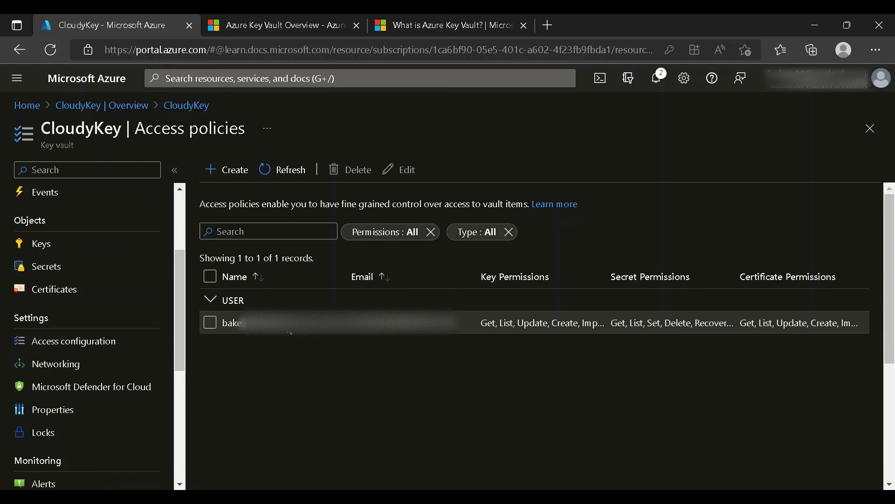
click(210, 322)
click(210, 327)
Step: Start a new access policy and select all key, secret and certificate management operations
click(226, 171)
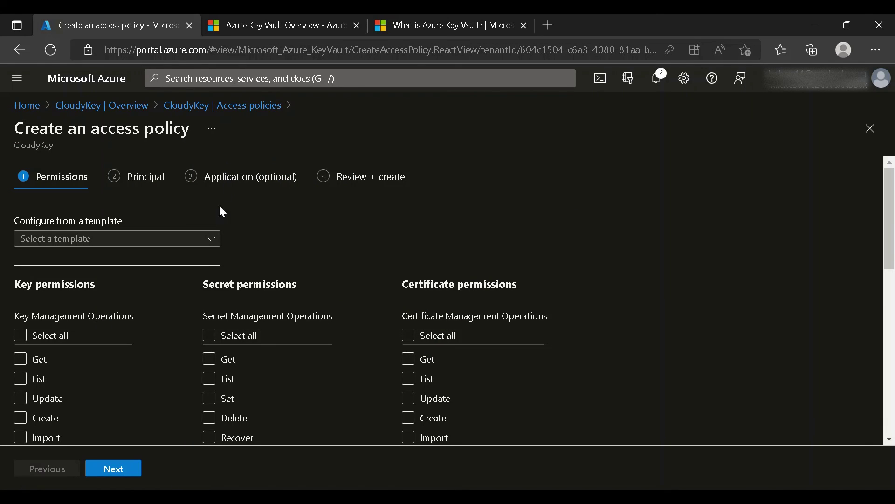
scroll(893, 229, down, 2)
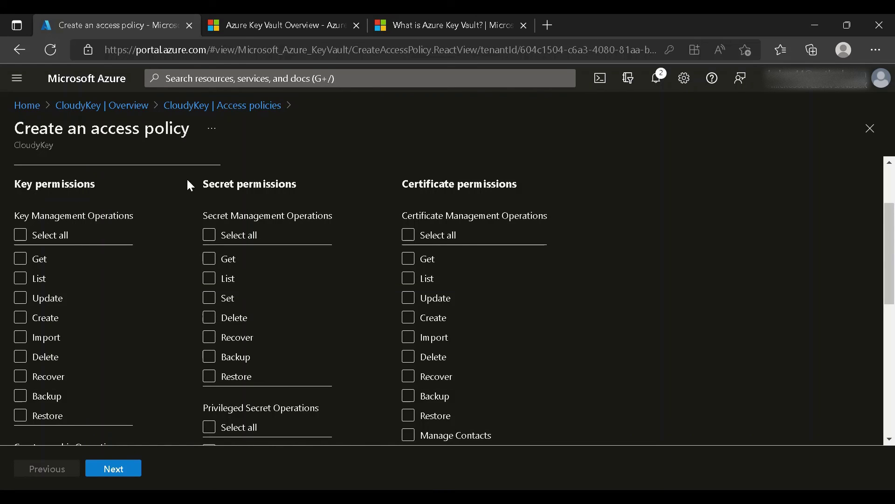
click(20, 235)
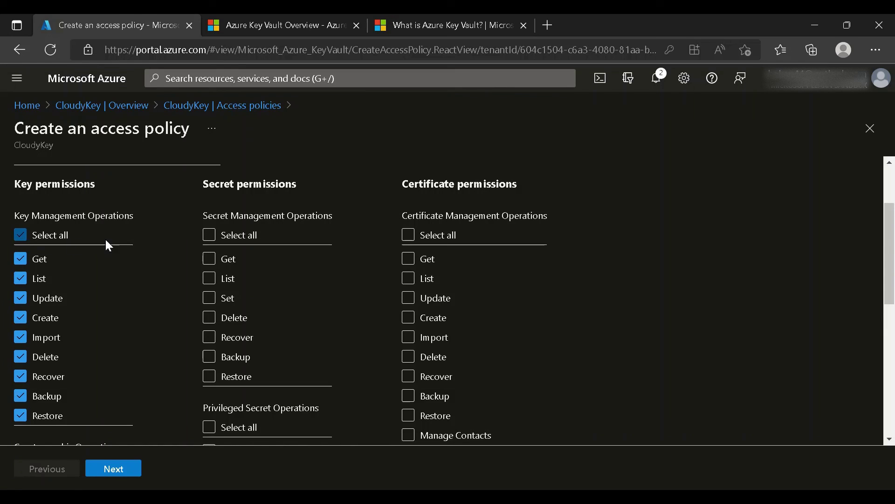
click(210, 235)
click(418, 242)
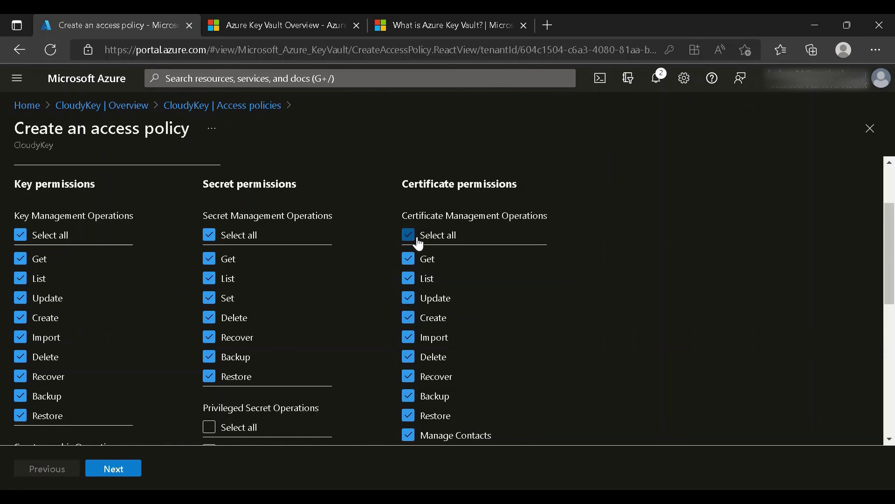
mouse_move(893, 238)
mouse_down()
mouse_move(893, 282)
mouse_move(893, 234)
mouse_up()
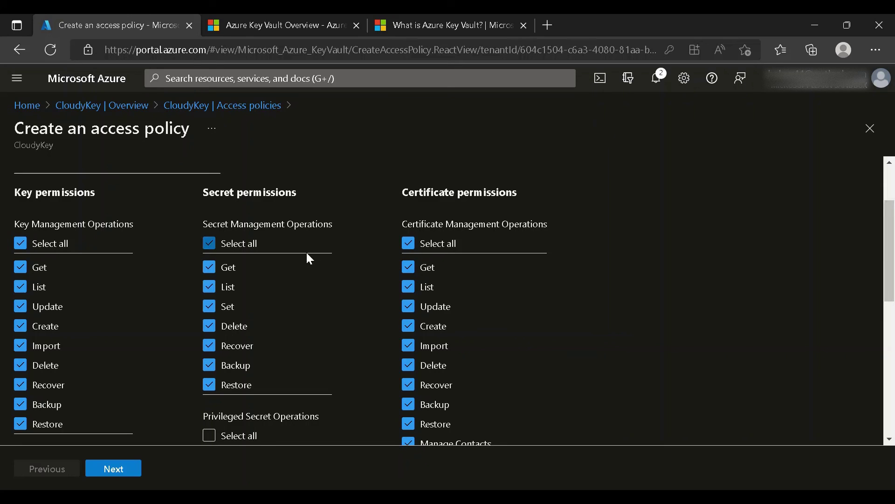
Step: Limit the new policy's secret and key management operations to Get and List
click(220, 245)
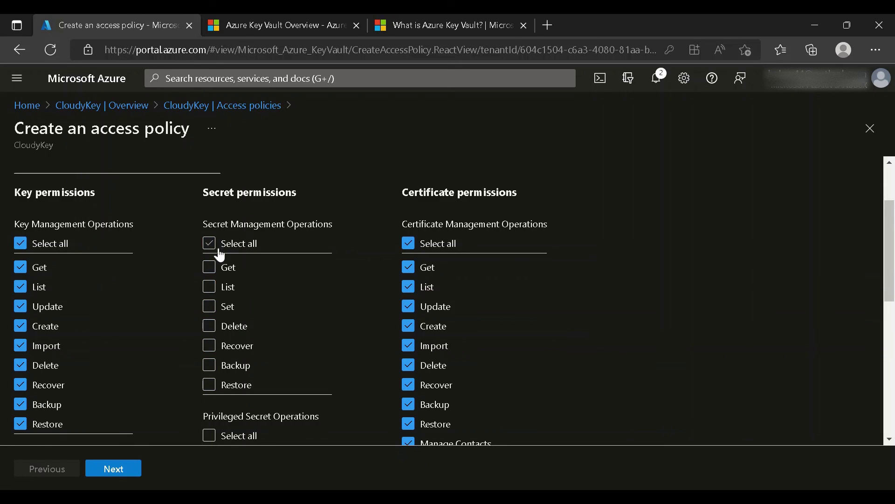
click(214, 269)
click(212, 293)
click(212, 387)
click(24, 248)
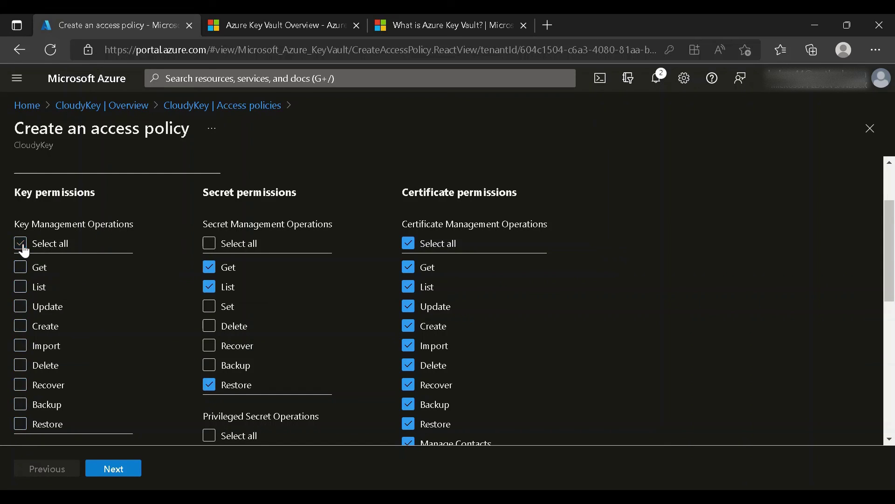
click(25, 271)
click(24, 290)
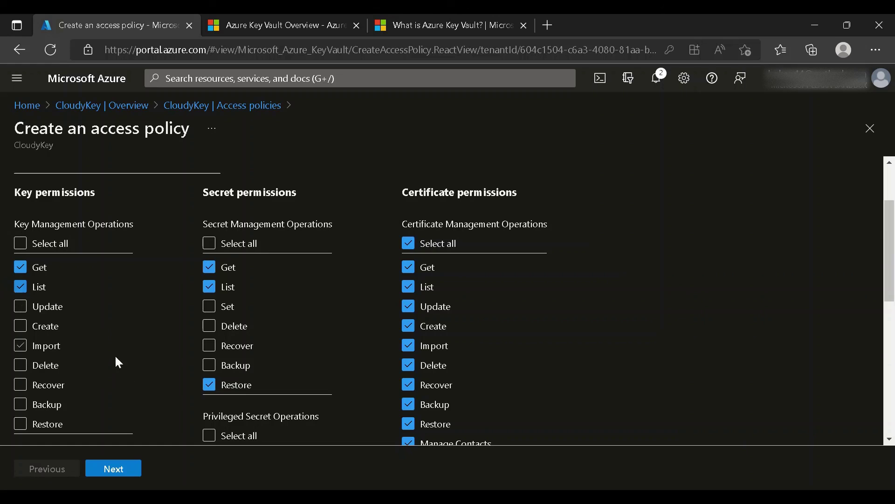
click(215, 392)
Step: Limit the new policy's certificate management operations to Get and List
click(420, 247)
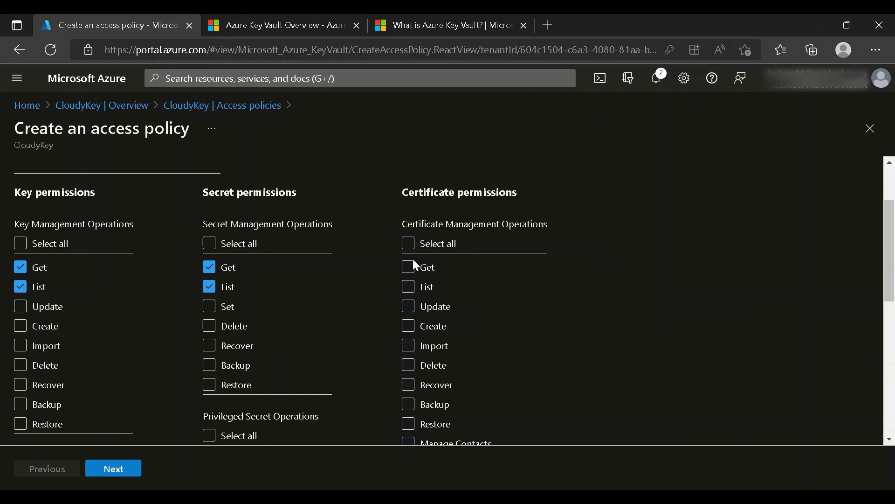
click(410, 268)
click(410, 287)
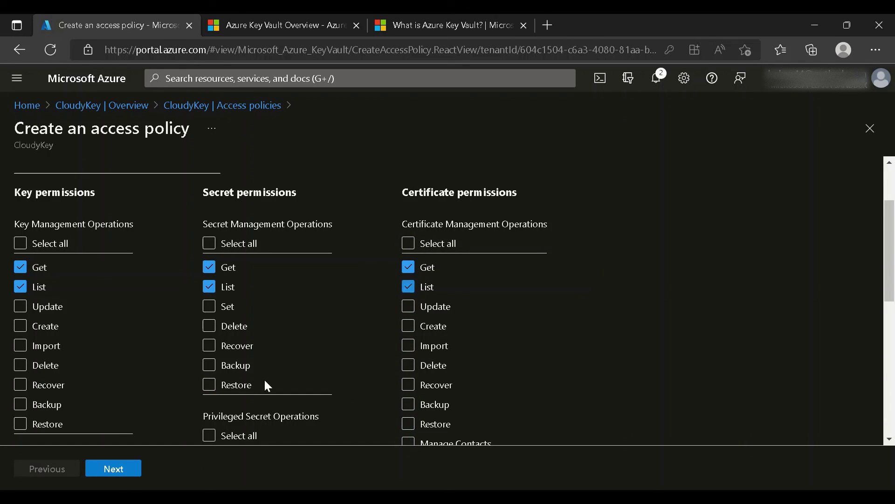
Step: Check the new policy's principal stage, going back once to review the selected permissions
click(120, 470)
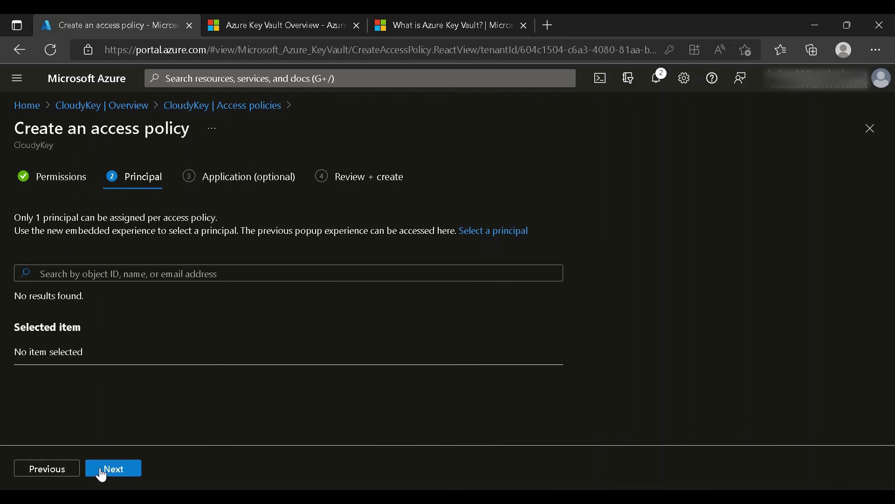
click(60, 468)
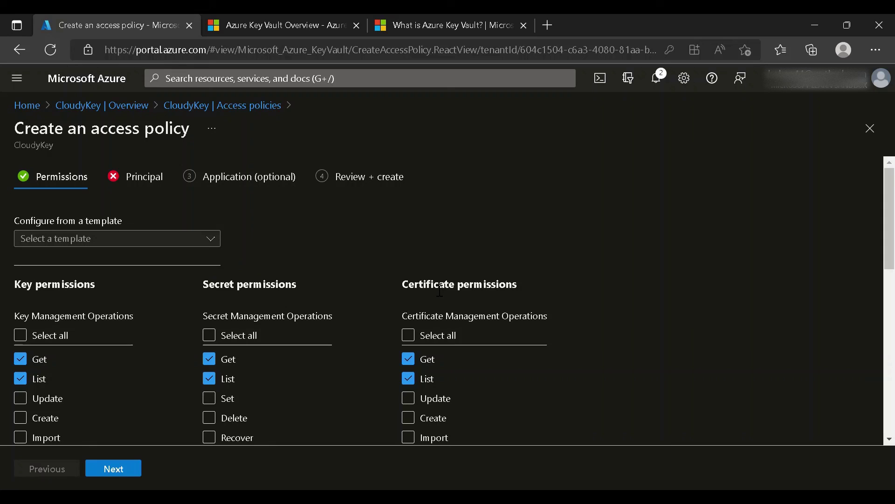
drag(891, 209, 894, 237)
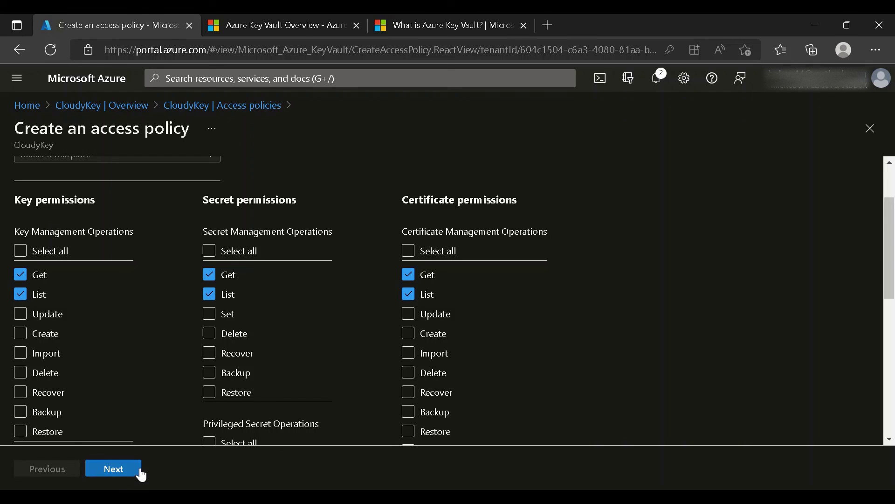
click(114, 468)
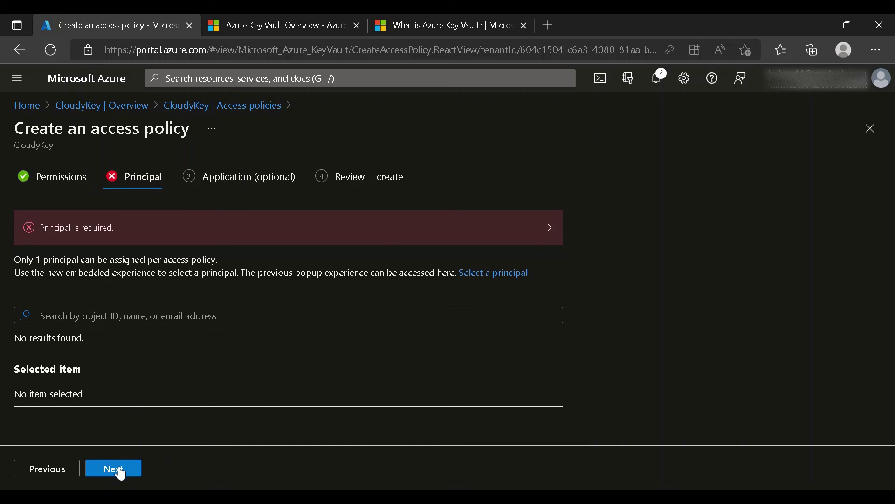
drag(70, 238, 141, 232)
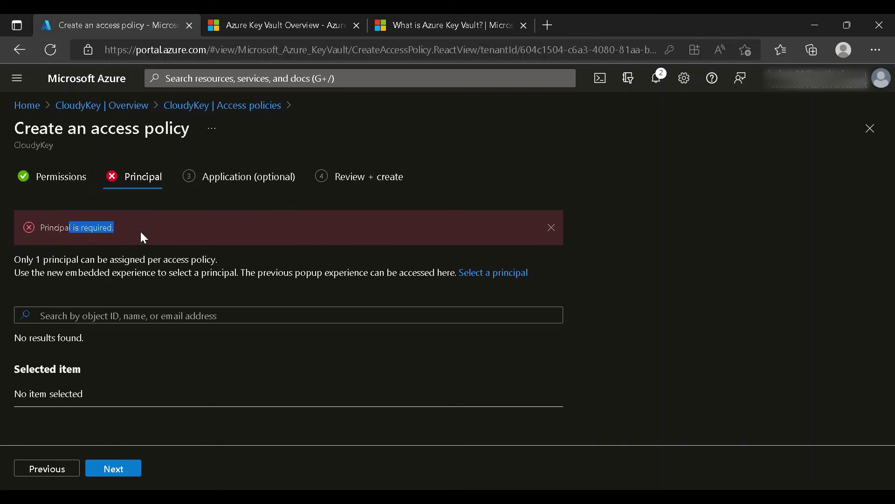
click(132, 350)
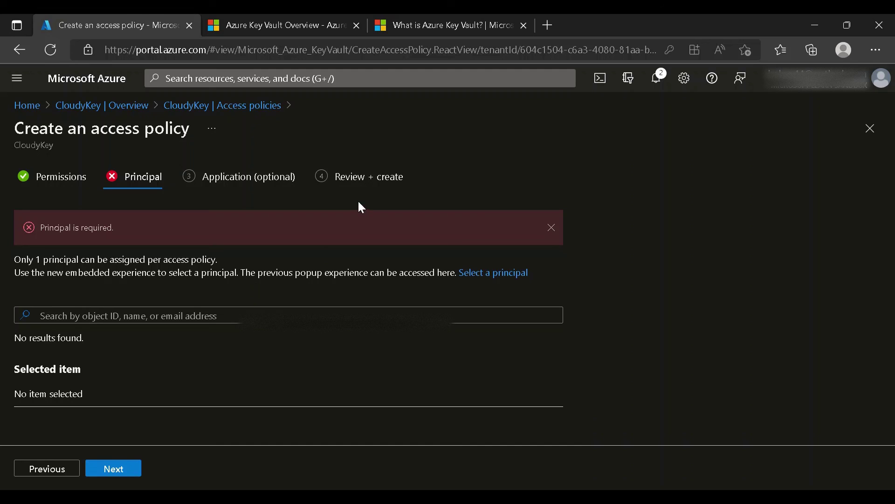
Step: Close the new access policy without creating it and return to the vault's overview
click(881, 133)
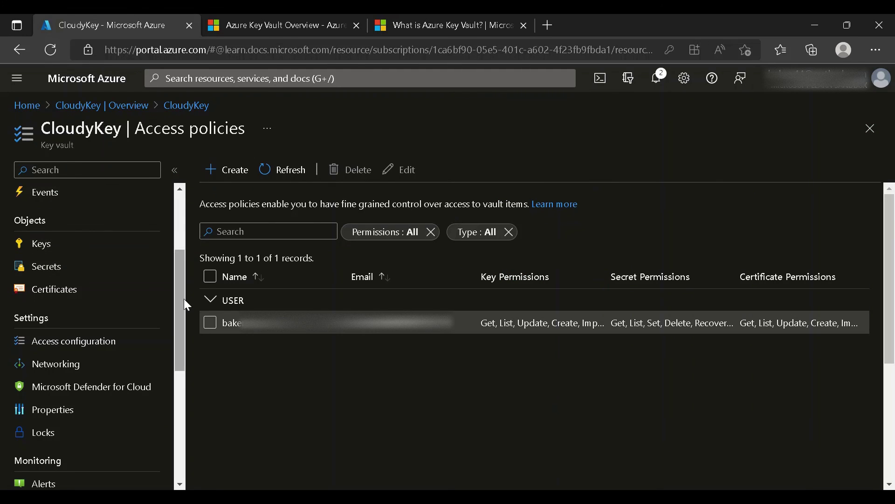
drag(181, 298, 182, 194)
click(122, 202)
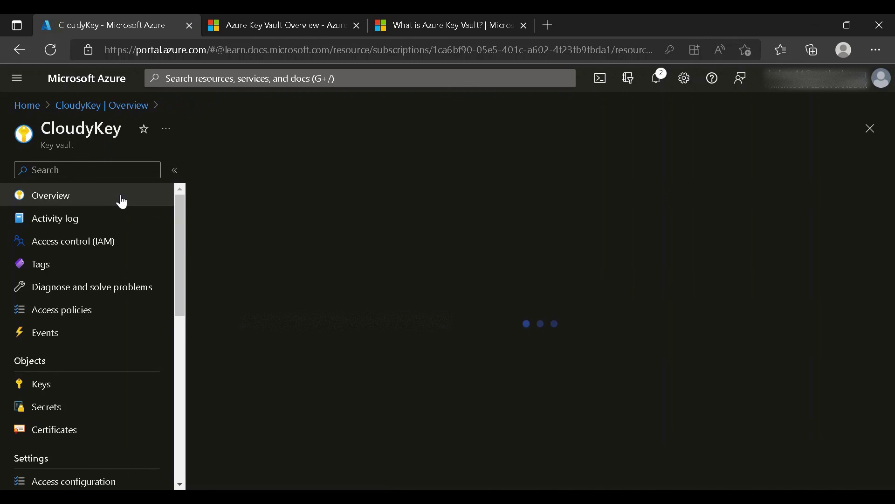